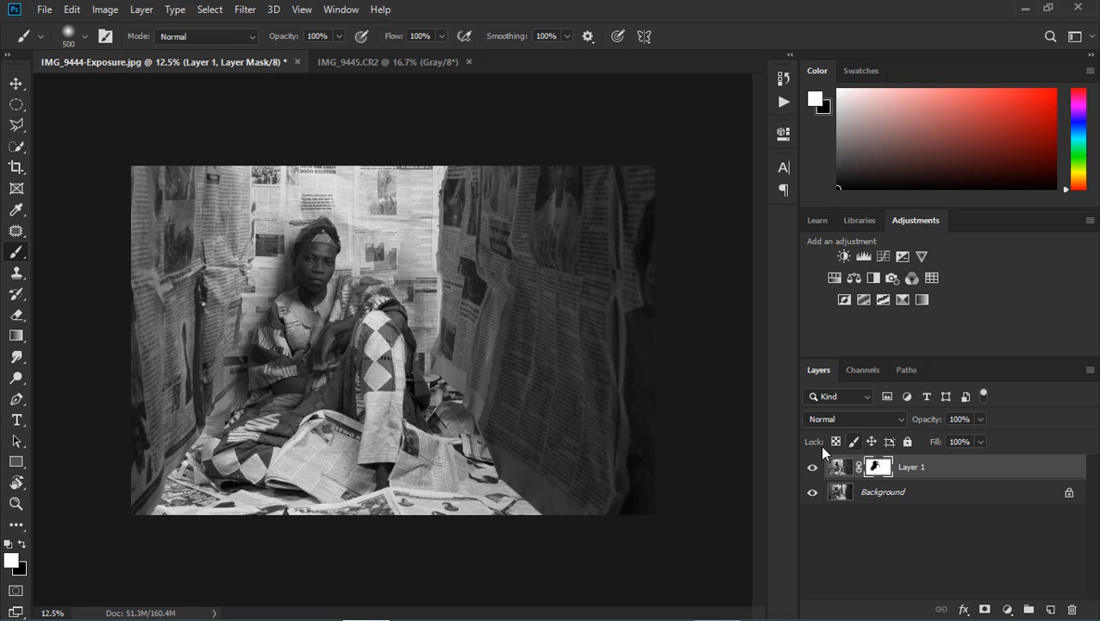
Step: Compare the masked composite with the original photo by hiding and showing Layer 1
left_click(811, 468)
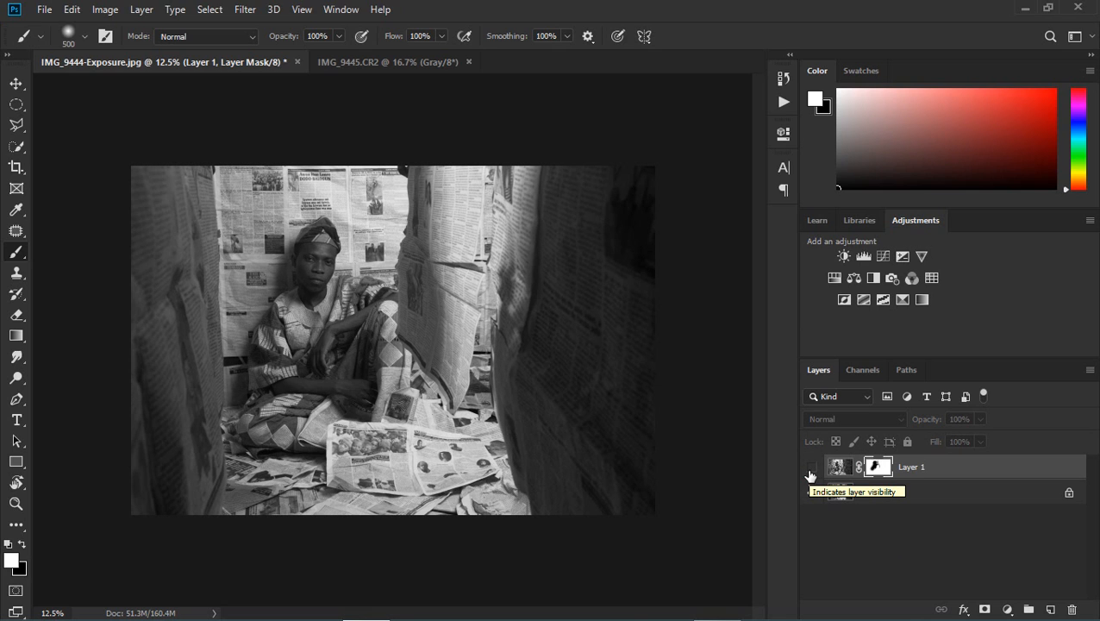
left_click(811, 468)
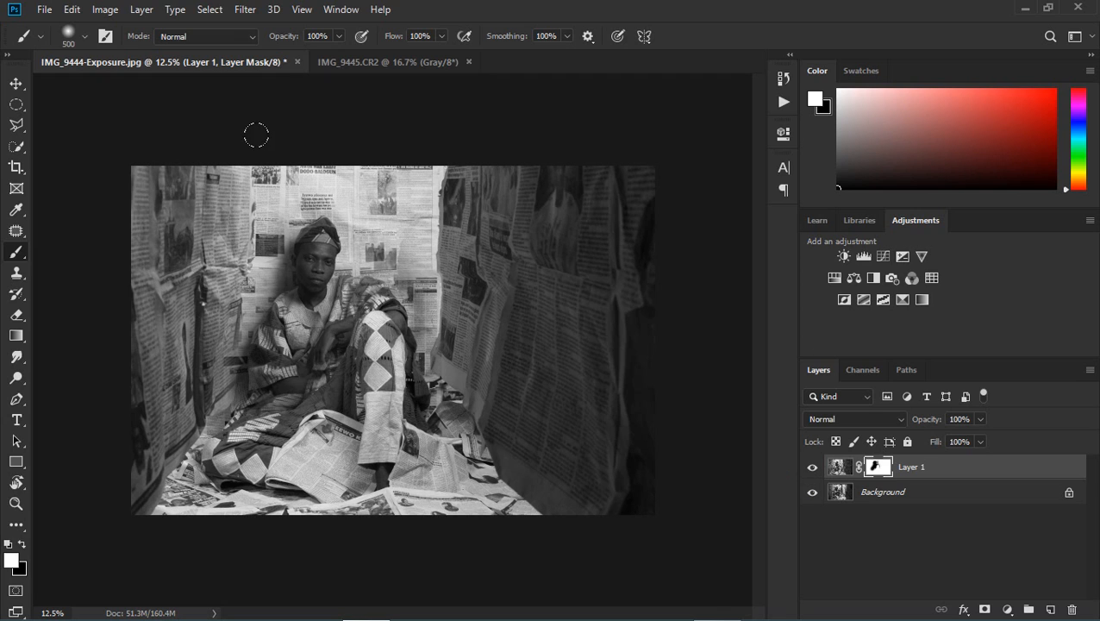
left_click(16, 83)
Step: Save the composite as a JPEG named djdjdh in the Exposure Software folder, at quality 12 (Maximum) with Baseline ("Standard") format
left_click(44, 9)
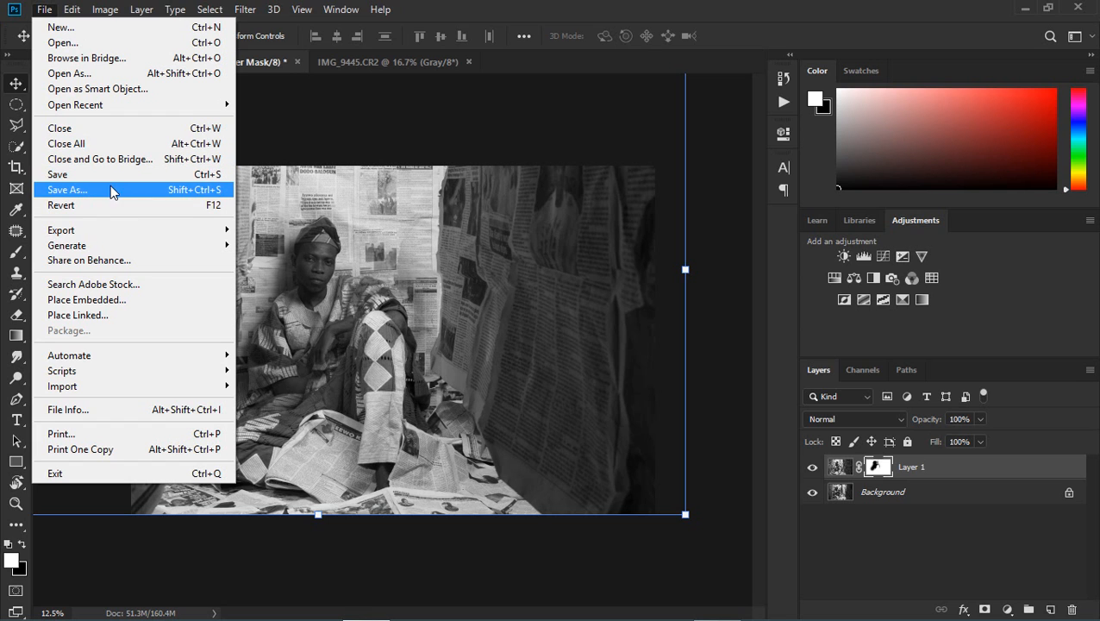
left_click(114, 177)
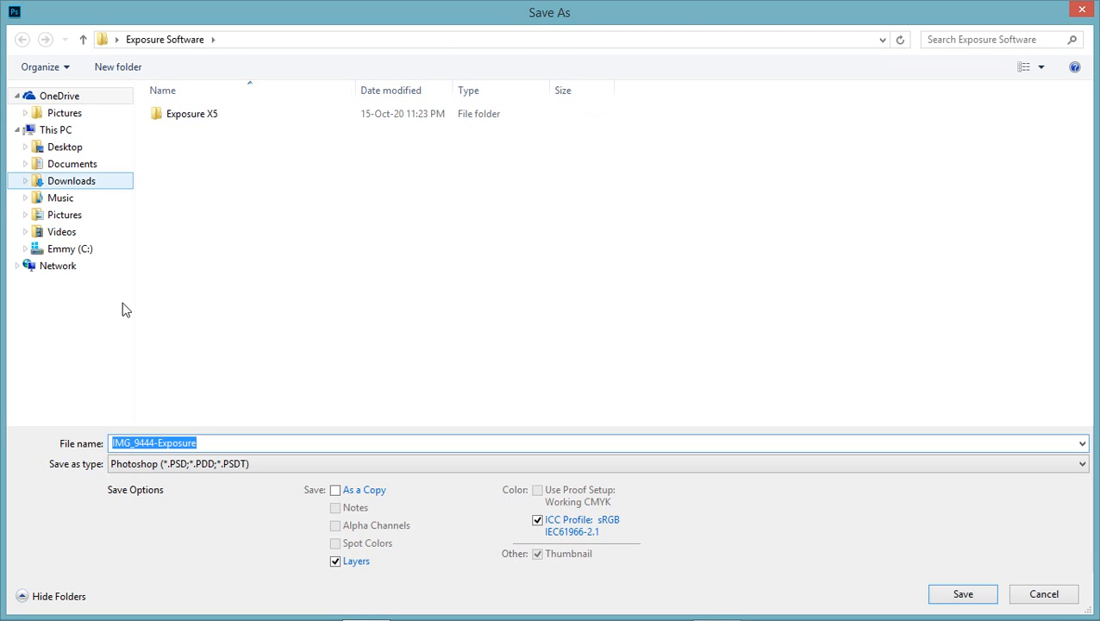
type("djdjdh")
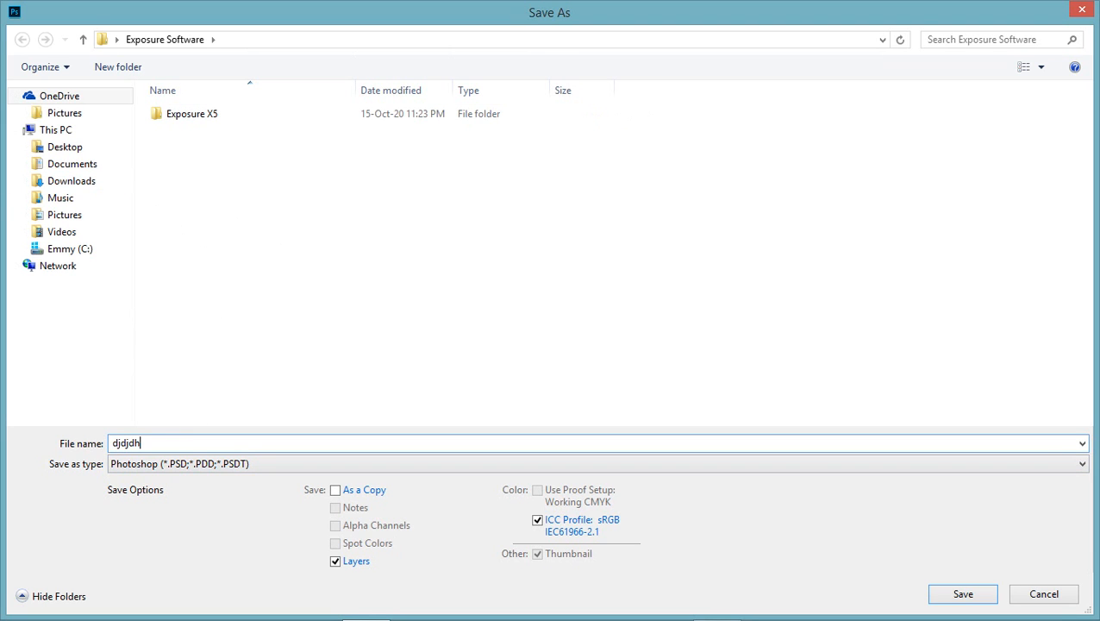
left_click(183, 462)
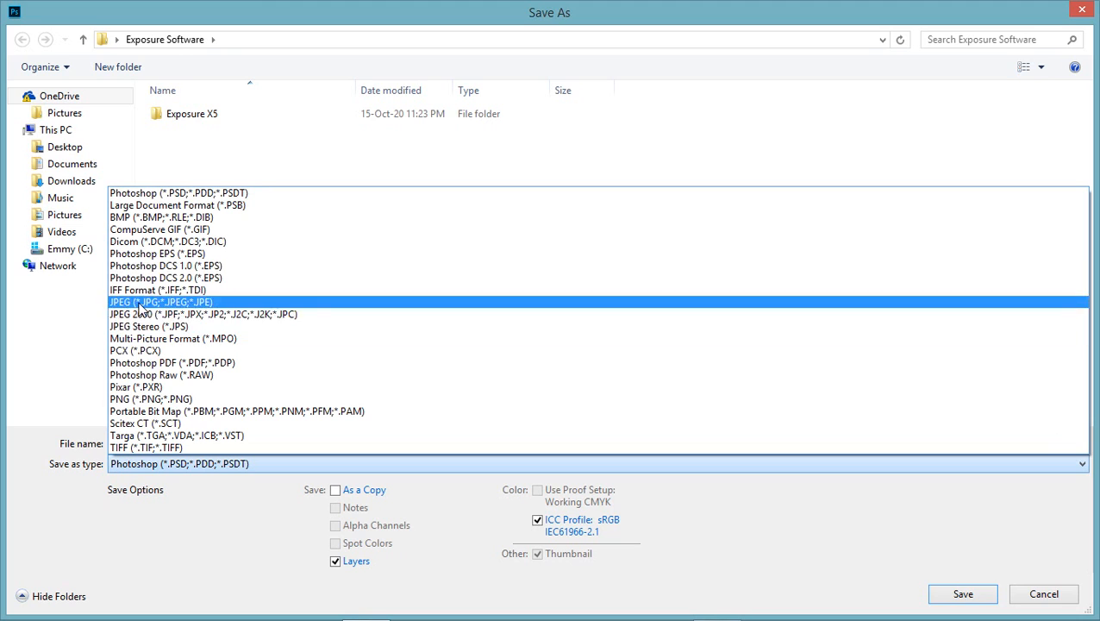
left_click(141, 313)
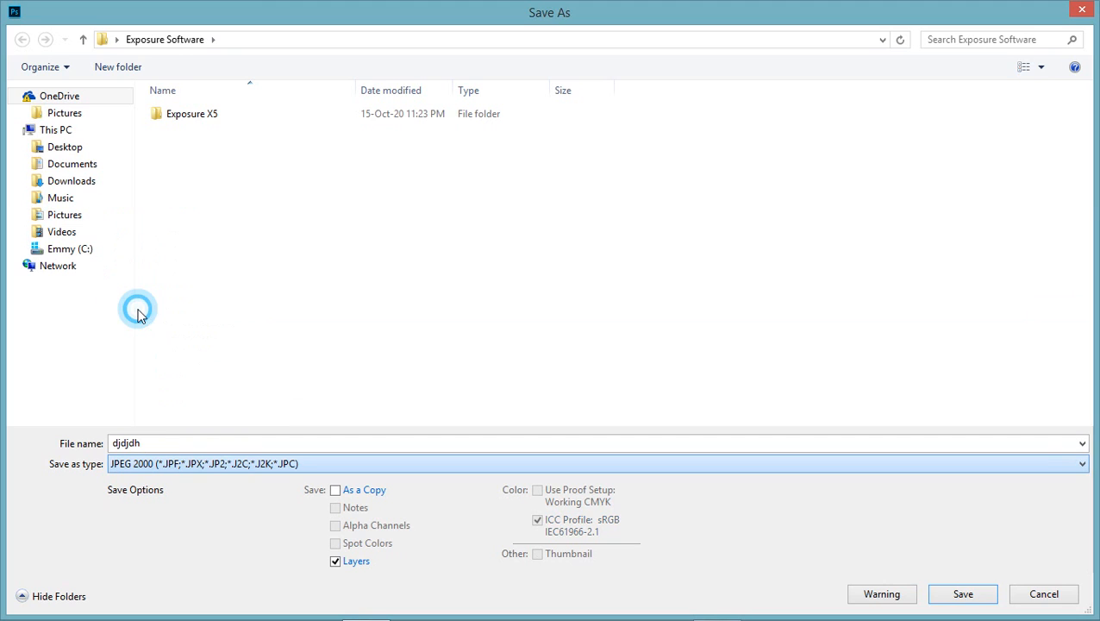
left_click(188, 471)
left_click(162, 297)
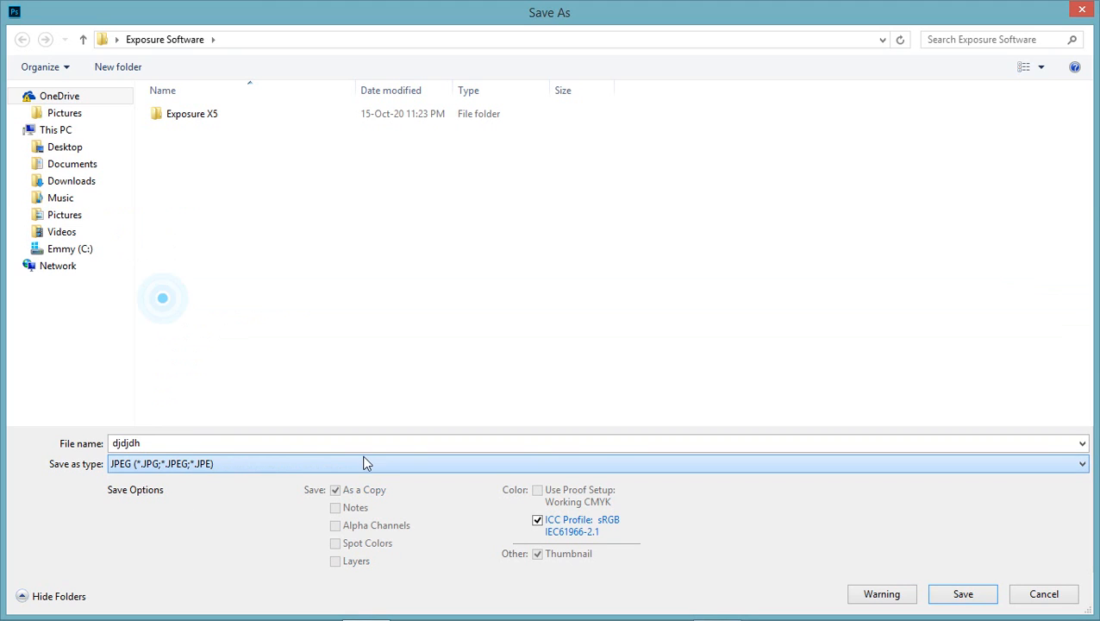
left_click(964, 591)
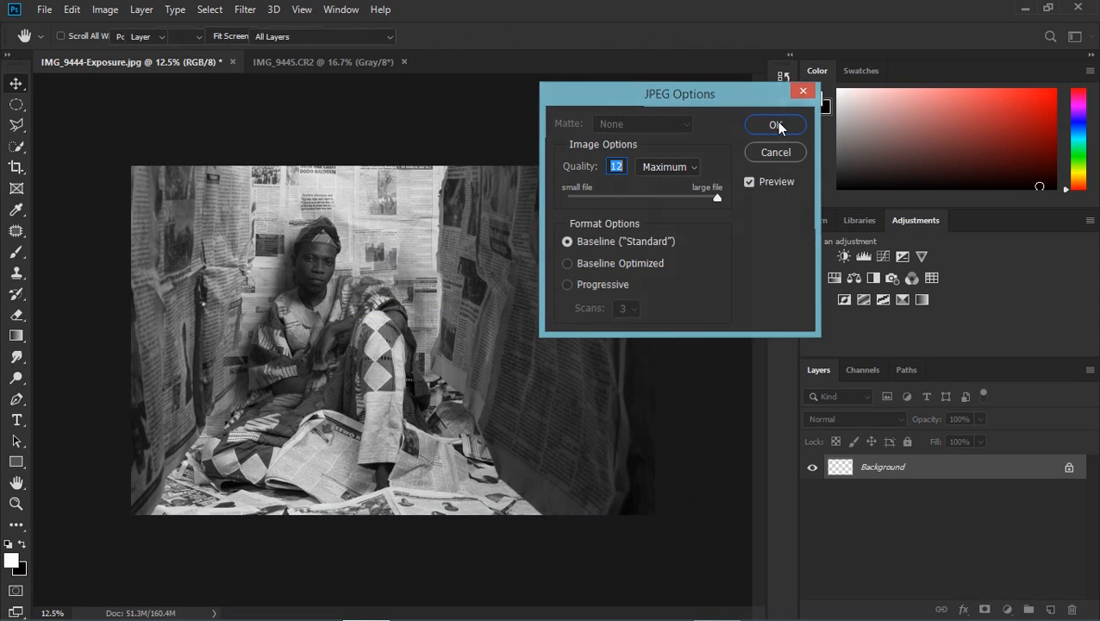
left_click(776, 124)
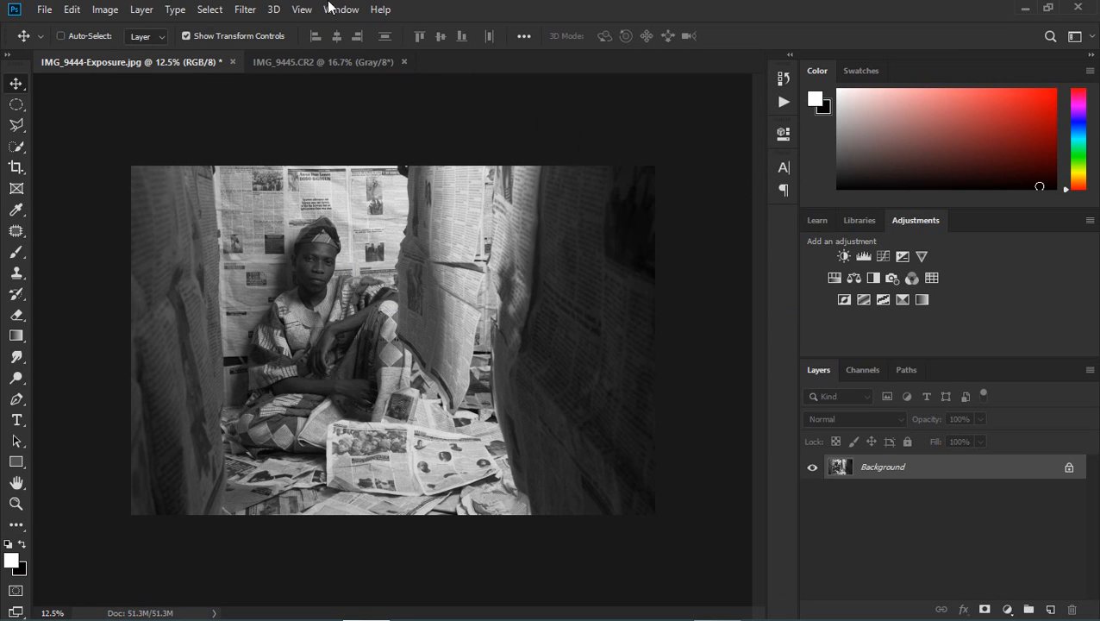
Step: Copy the whole IMG_9445.CR2 photo and paste it into IMG_9444-Exposure.jpg as a new layer above the background
left_click(302, 67)
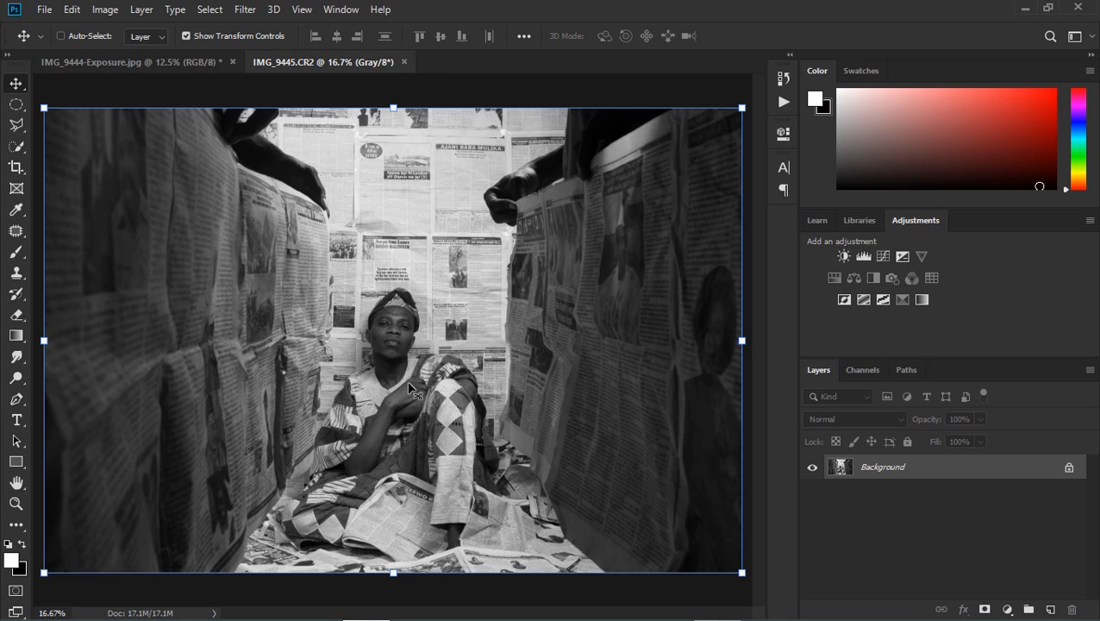
left_click(142, 67)
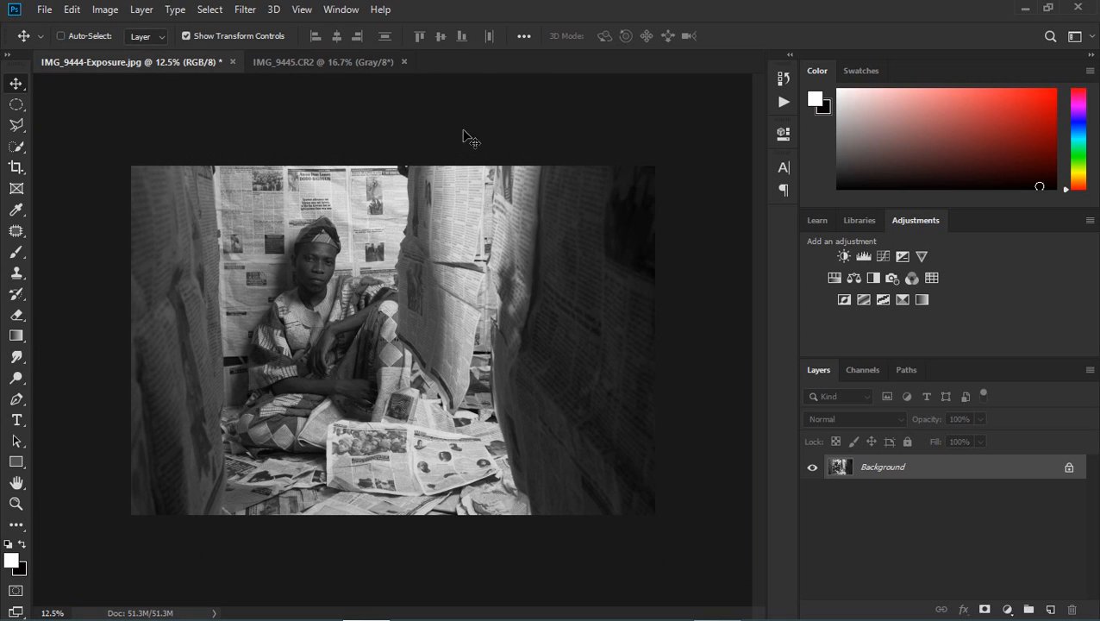
left_click(325, 66)
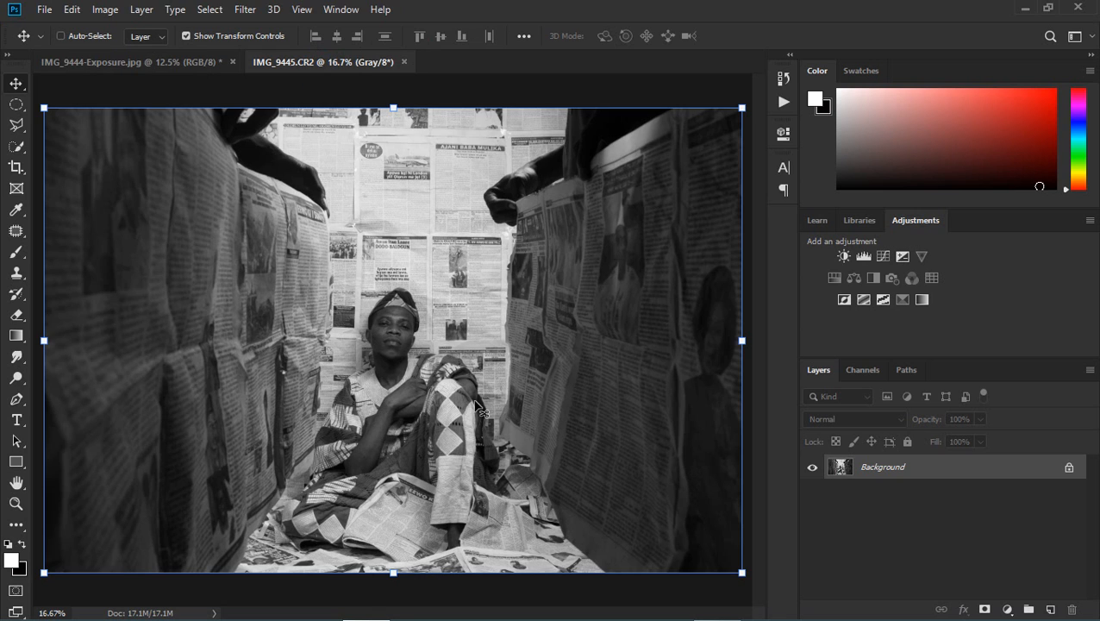
key("ctrl")
mouse_move(412, 612)
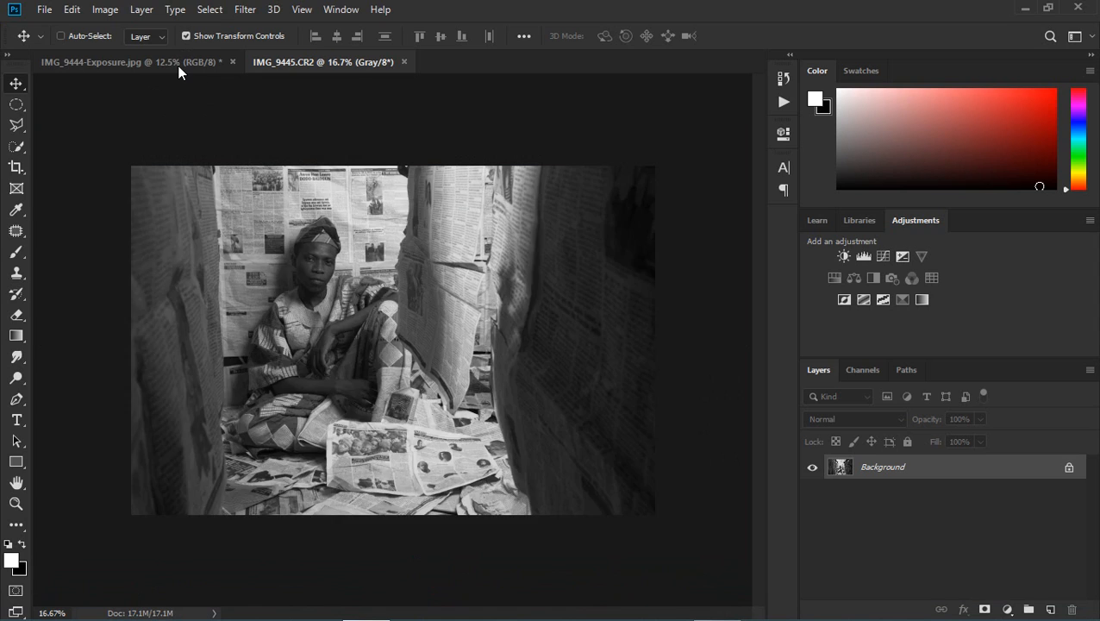
left_click(180, 69)
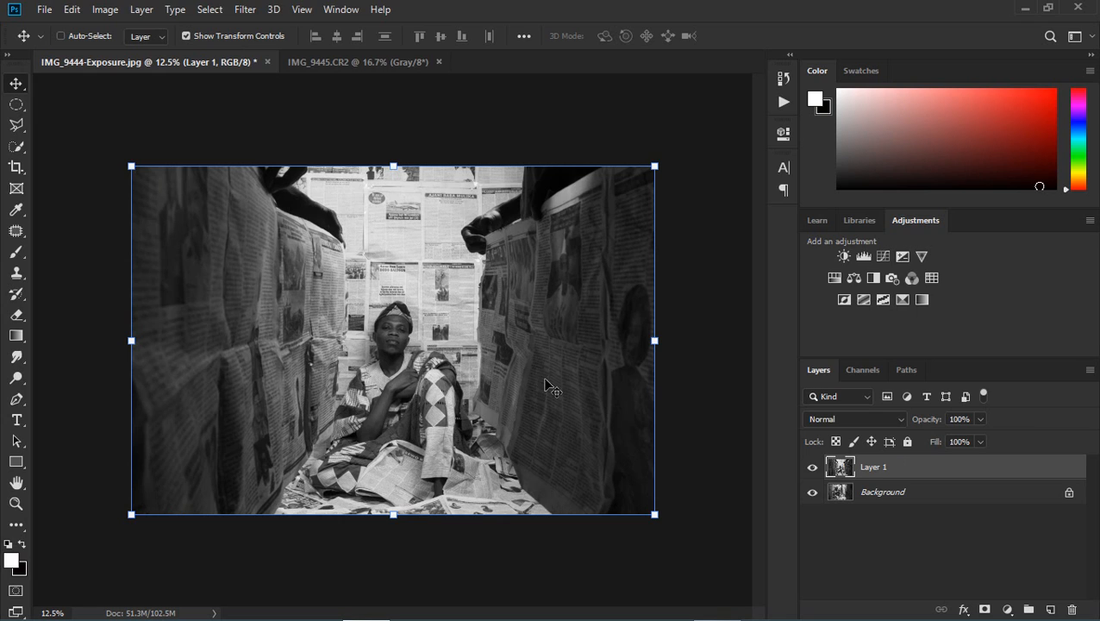
Step: Toggle the visibility of the pasted layer to compare the man's position in the two photos
left_click(27, 103)
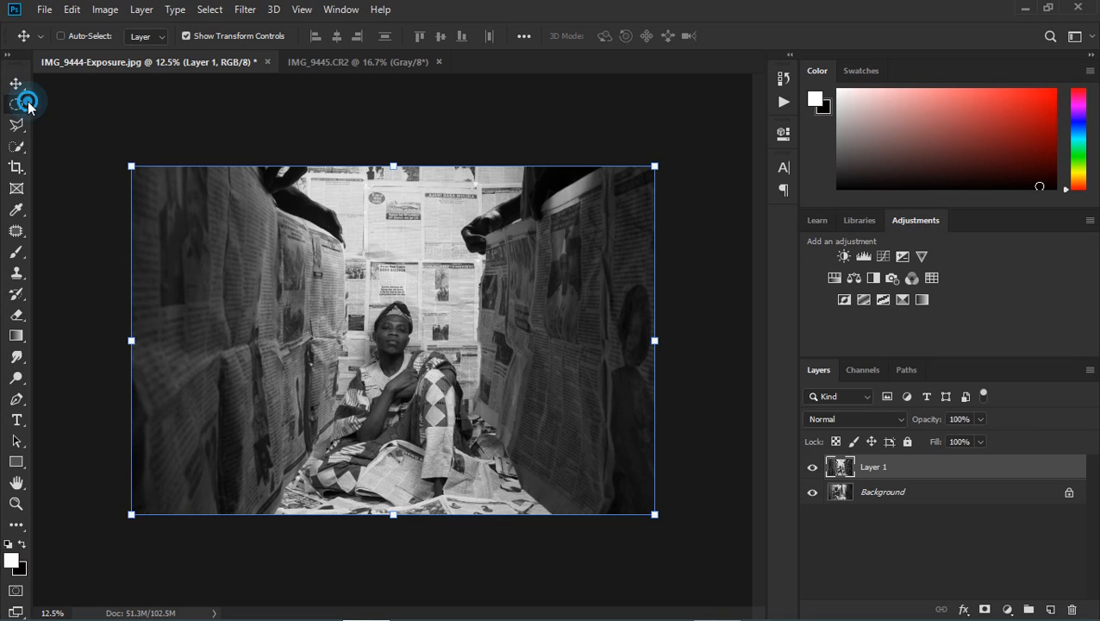
left_click(815, 469)
left_click(814, 468)
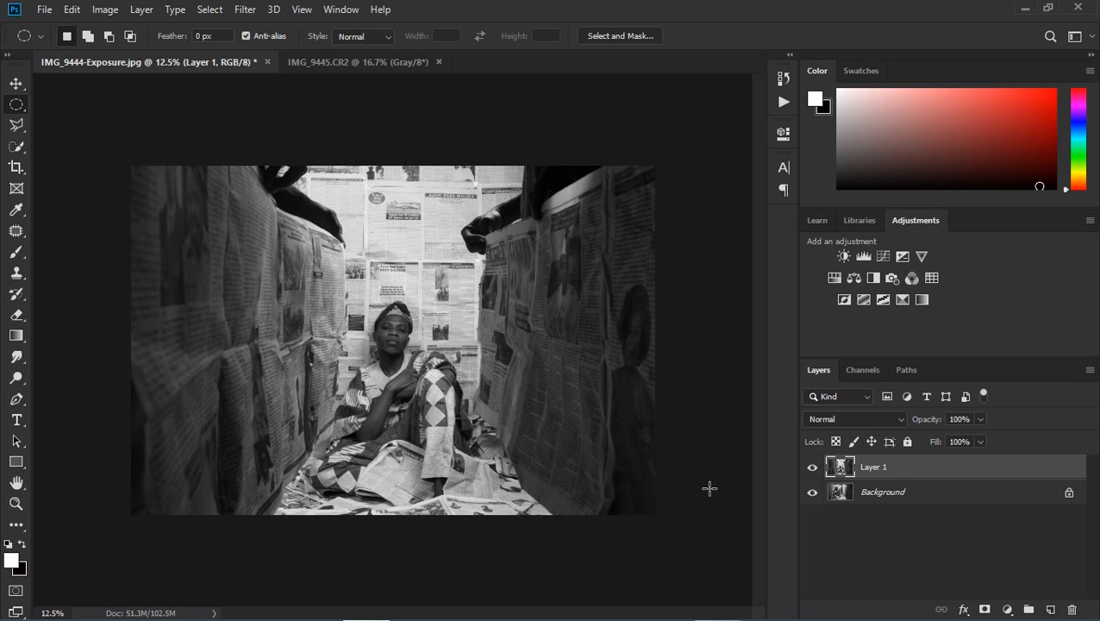
left_click(814, 470)
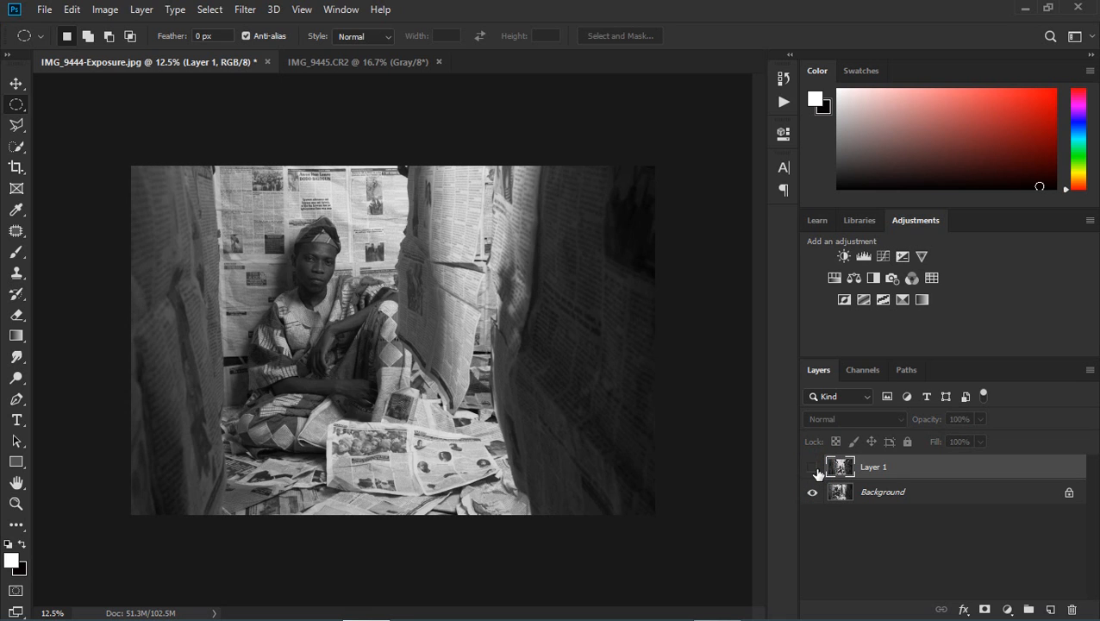
left_click(814, 470)
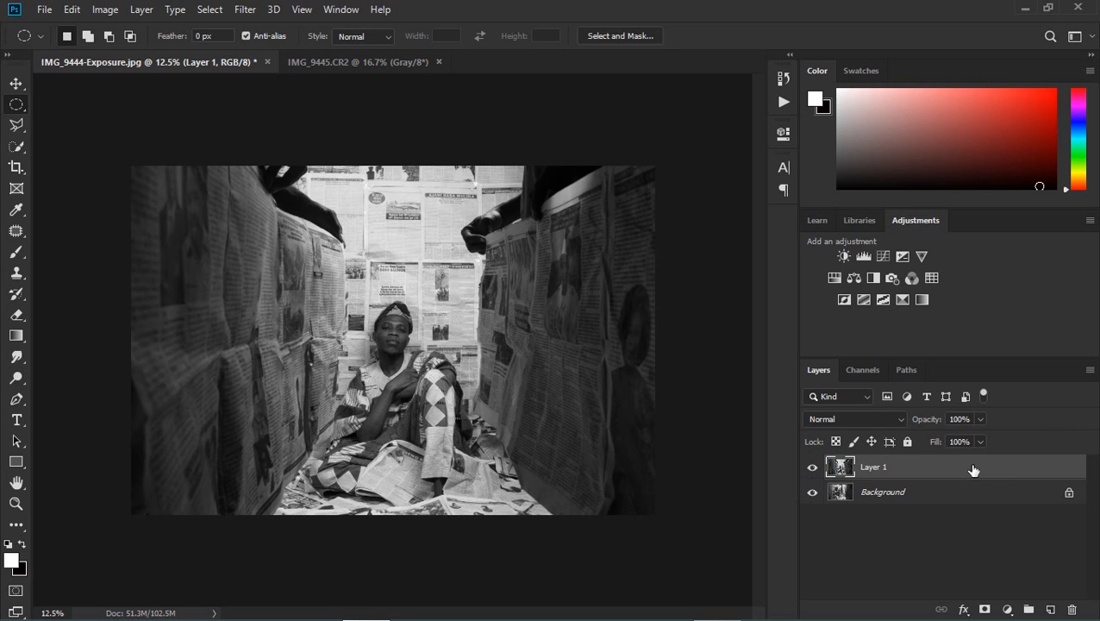
Step: With Layer 1 lowered to 29% opacity, scale it to about 128% and align its seated man over the background figure
left_click(980, 419)
left_click_drag(982, 441, 923, 440)
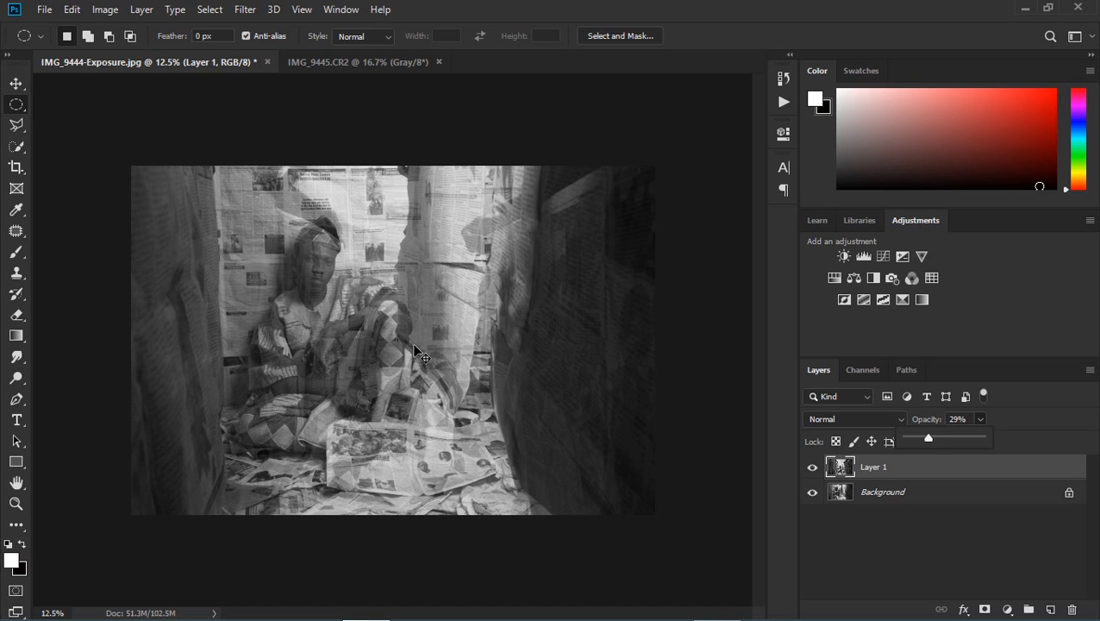
key("ctrl+t")
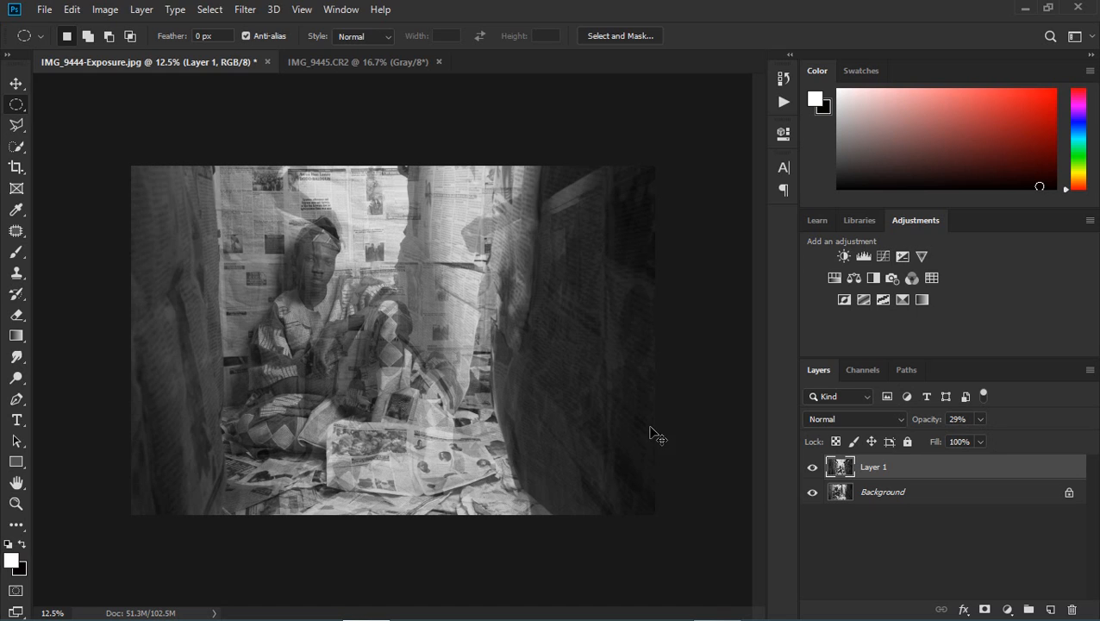
key("ctrl+t")
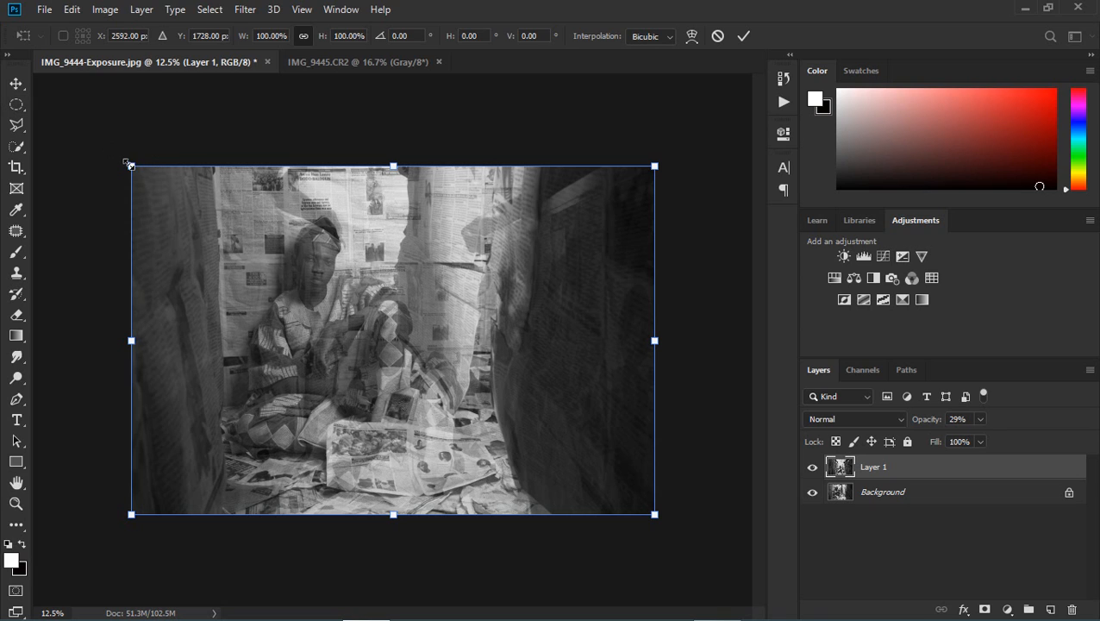
left_click_drag(81, 131, 4, 18)
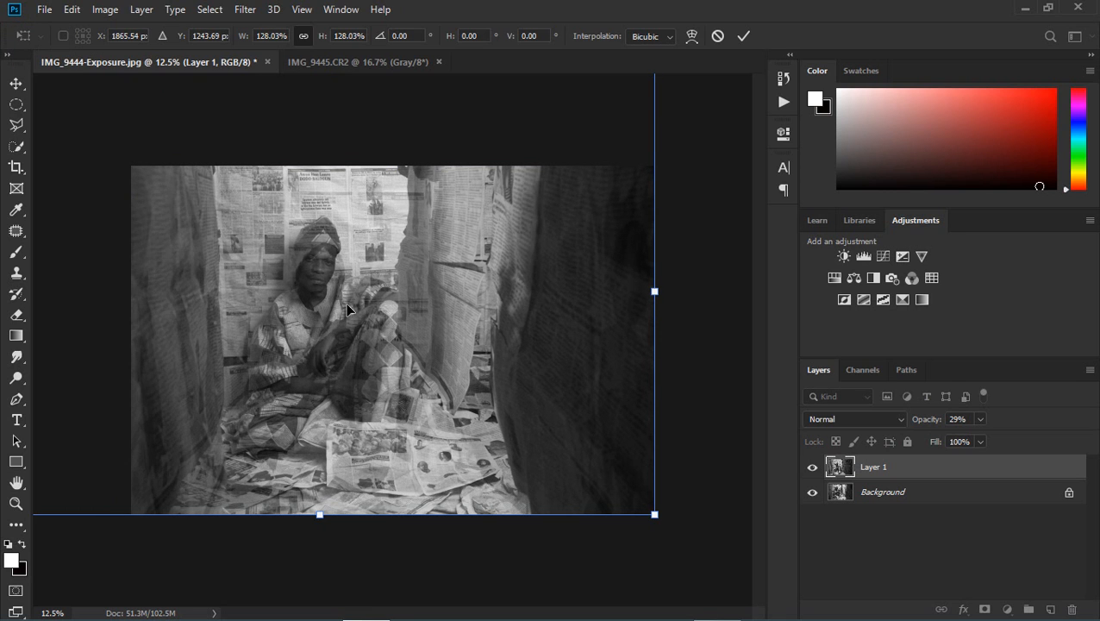
left_click_drag(349, 309, 329, 281)
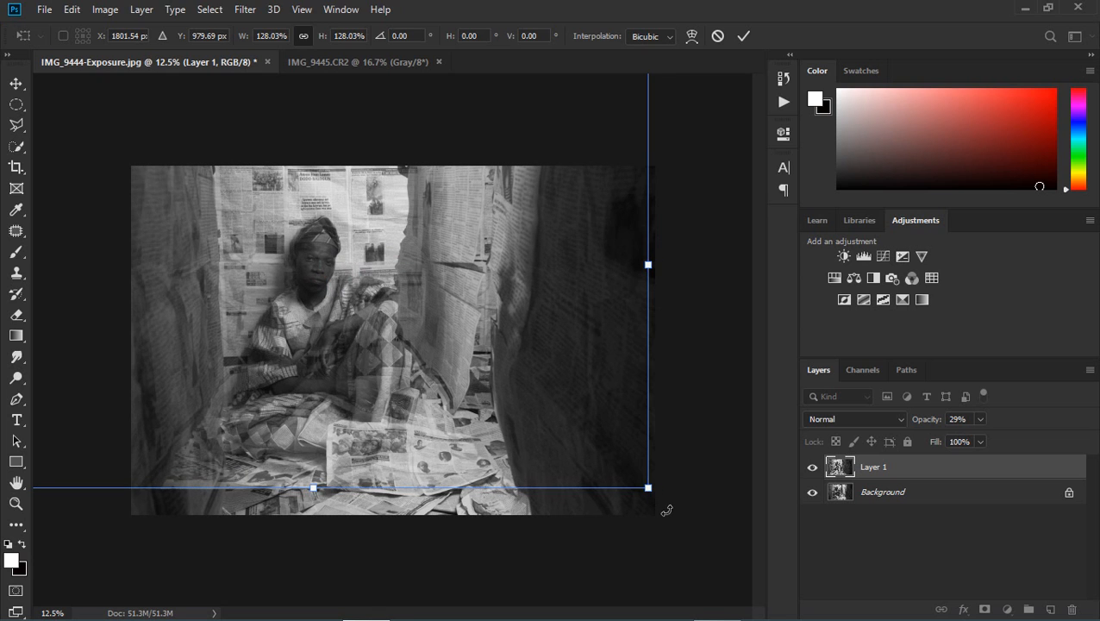
key("Return")
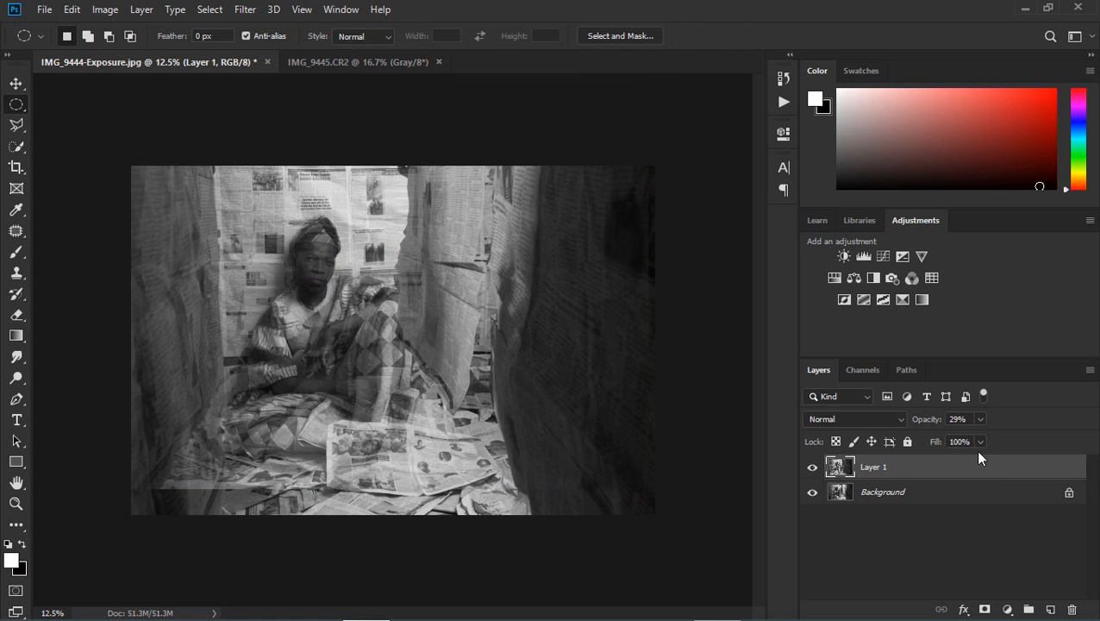
Step: Restore the opacity of Layer 1 to 100%
left_click(980, 420)
left_click_drag(980, 436, 1080, 441)
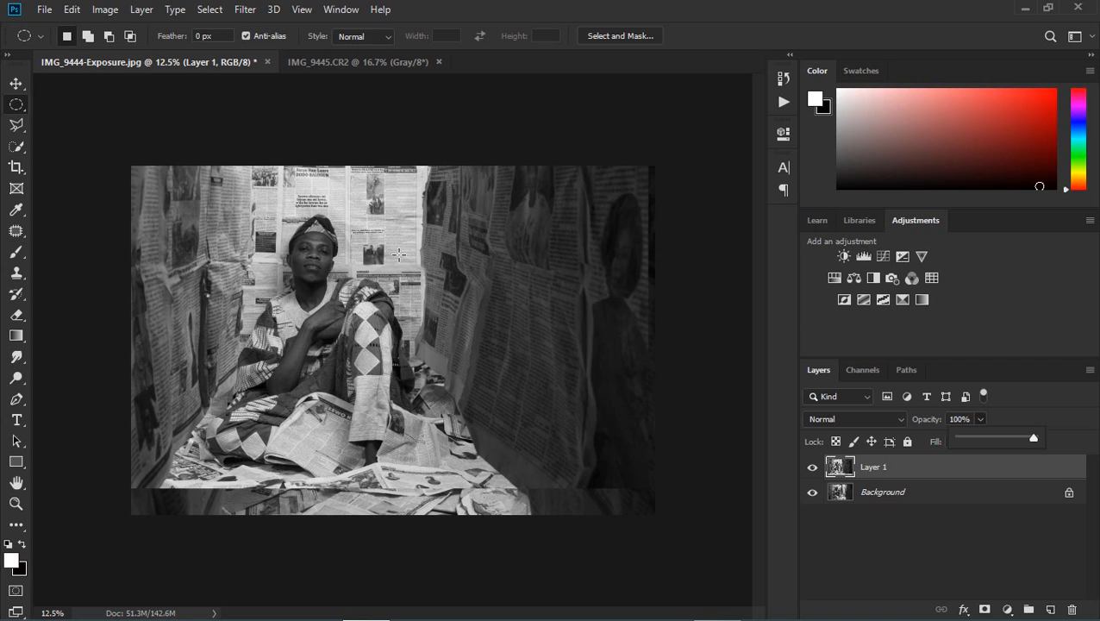
left_click(16, 82)
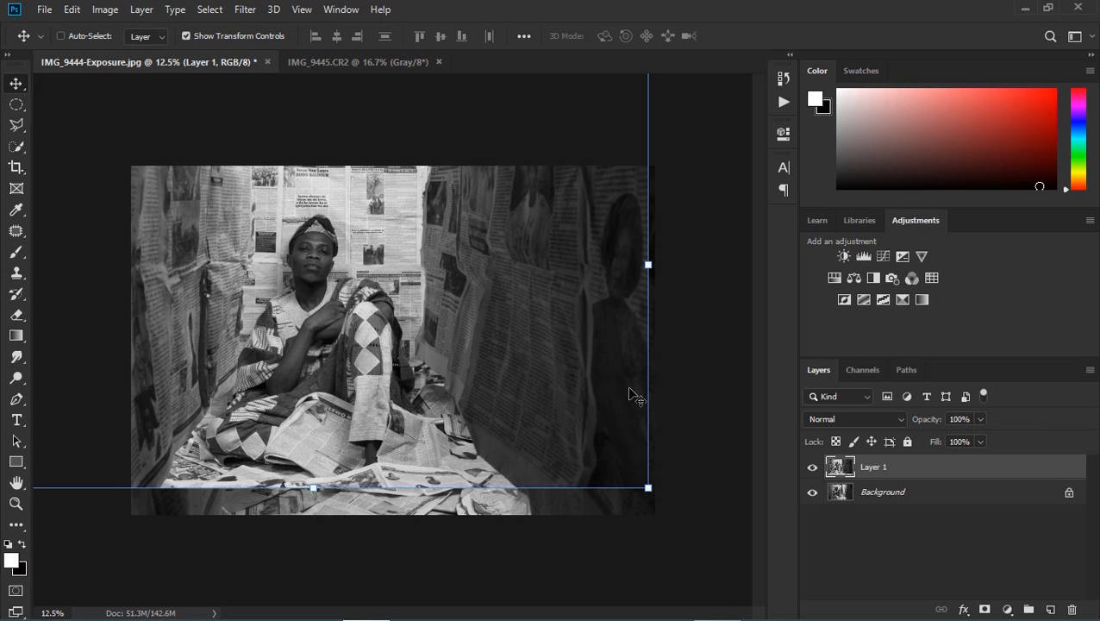
Step: Add a layer mask to Layer 1 and paint black with a 500 px soft brush over the floor along its lower edge
mouse_move(972, 594)
left_click(984, 608)
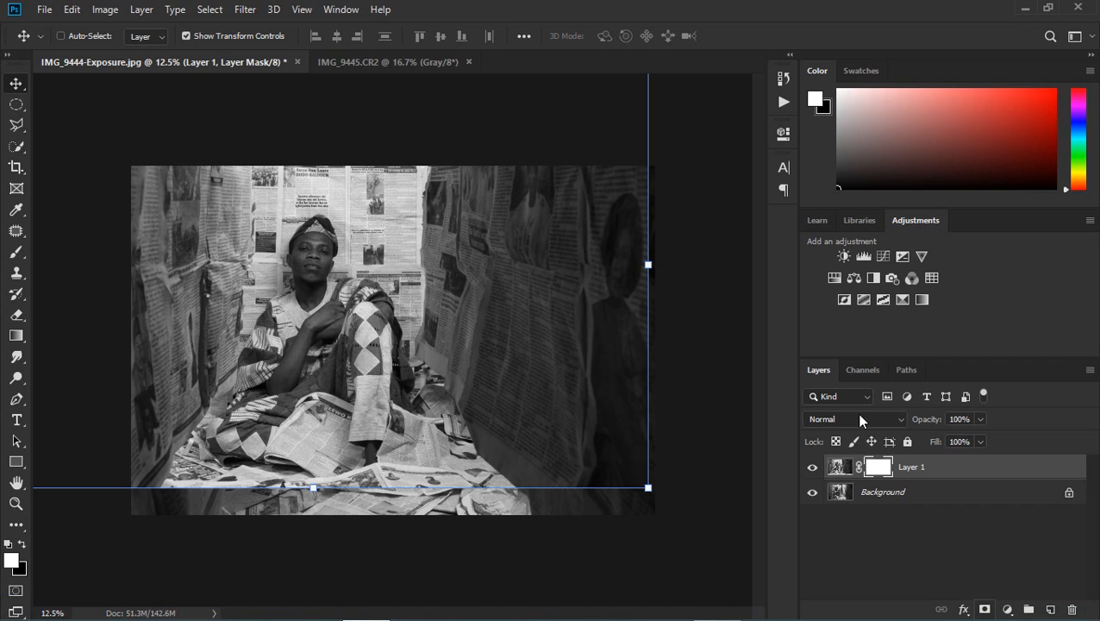
left_click(16, 251)
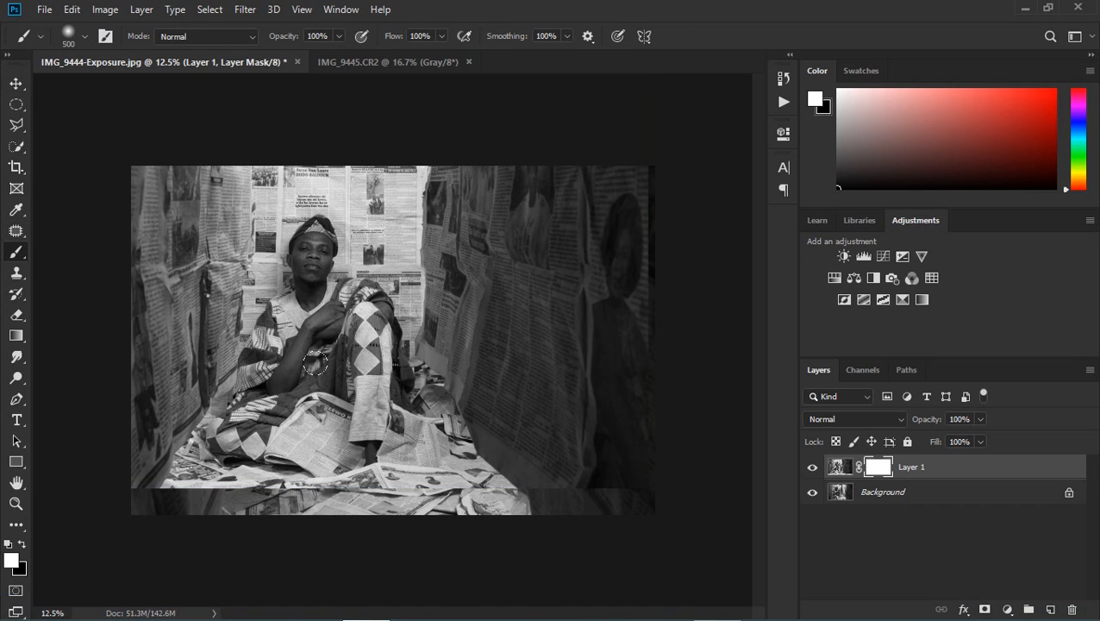
key("x")
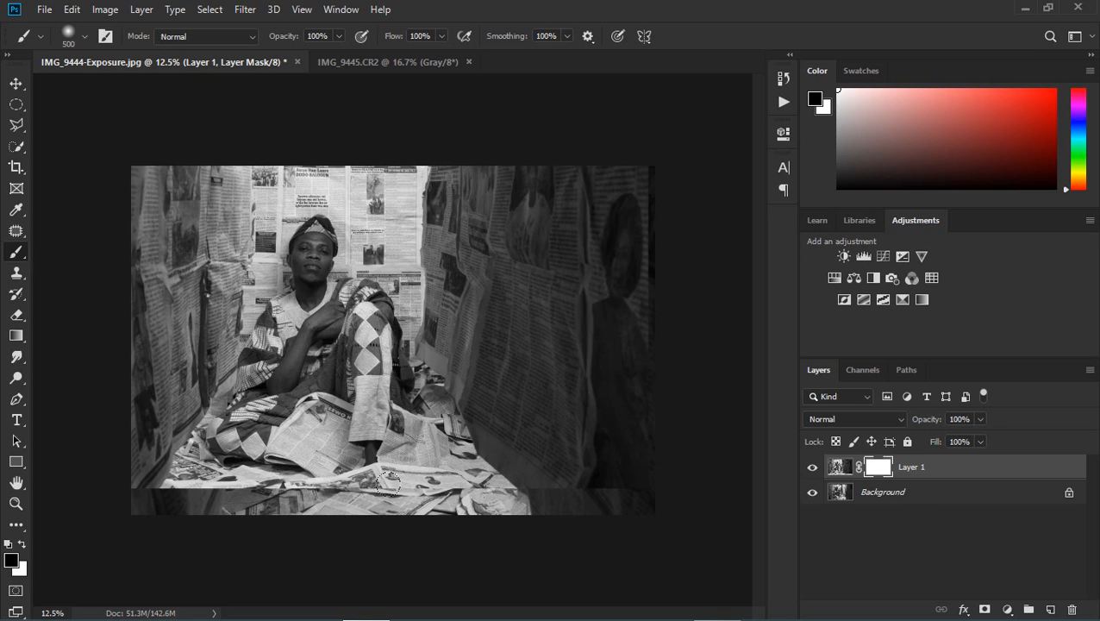
mouse_move(377, 489)
left_mouse_down()
mouse_move(325, 473)
mouse_move(305, 486)
mouse_move(238, 488)
mouse_move(278, 466)
mouse_move(210, 469)
mouse_move(193, 493)
mouse_move(178, 468)
mouse_move(175, 480)
mouse_move(267, 474)
left_mouse_up()
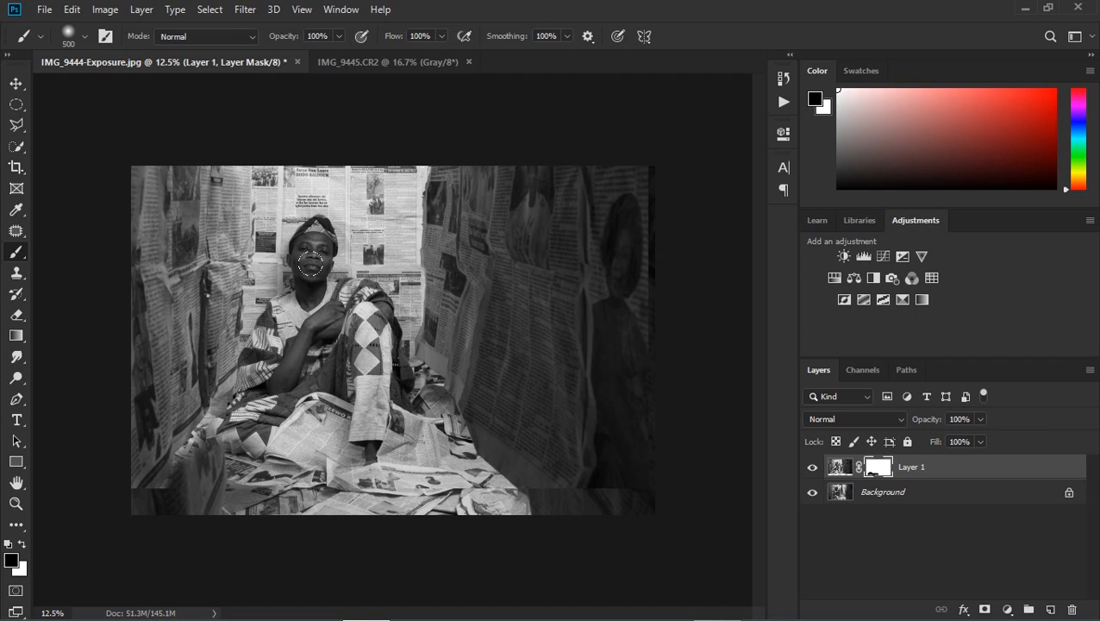
Step: Enlarge the brush to 700 px and paint black on the mask over the man's face, neck and chest
key("bracketright")
key("bracketright")
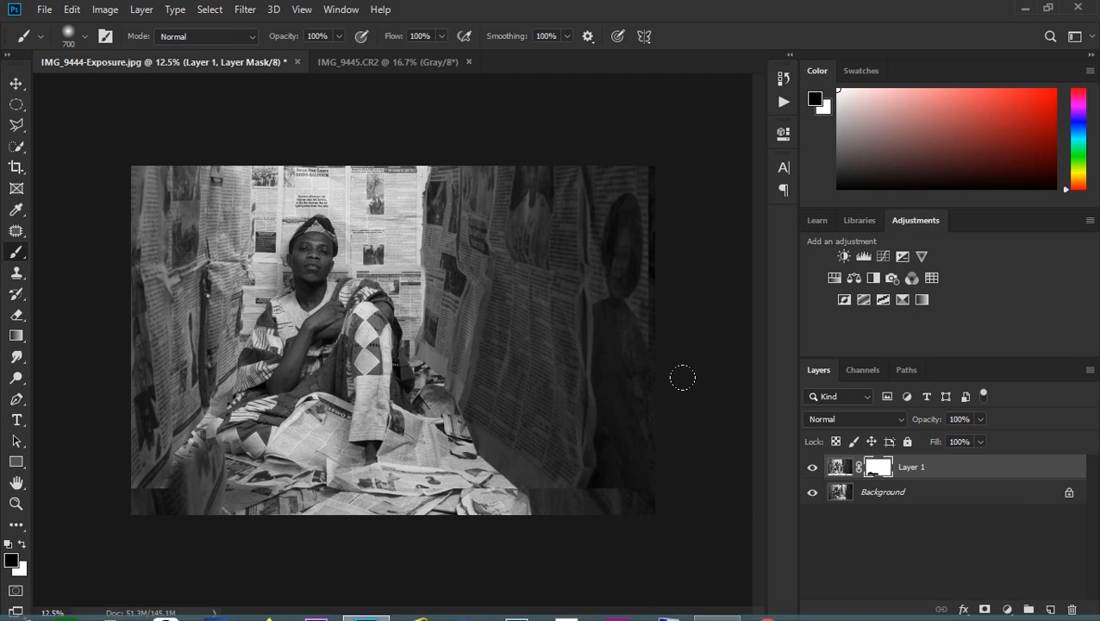
left_click(302, 238)
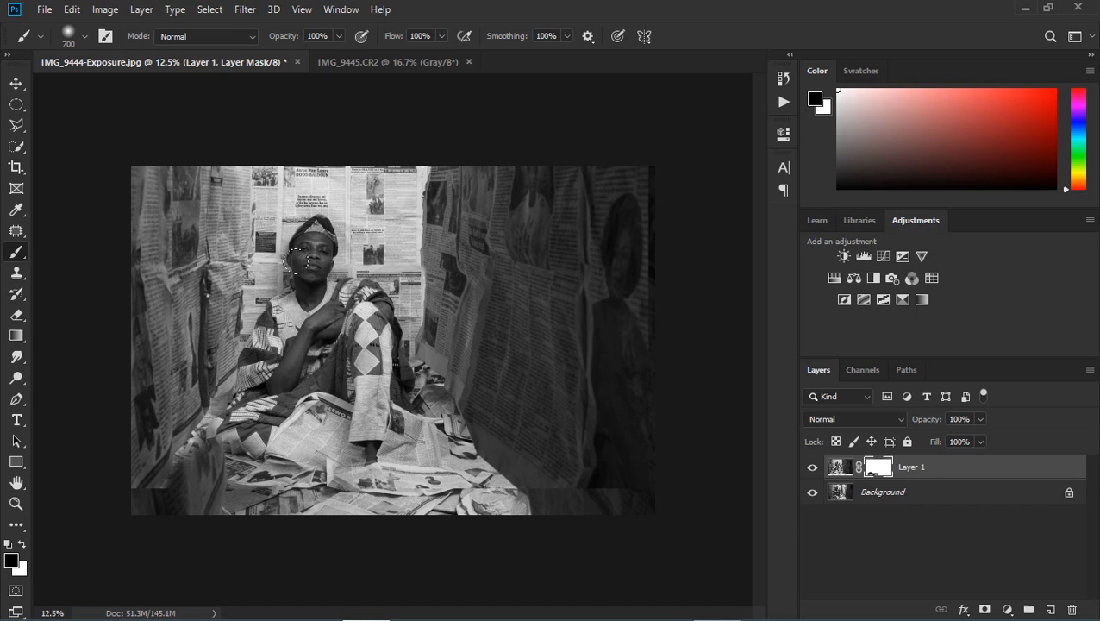
left_click(303, 250)
left_click(297, 296)
left_click_drag(310, 288, 332, 311)
Step: Adjust the brush size and continue masking out Layer 1 around the man's head and upper body
key("[")
key("[")
key("[")
key("[")
key("[")
key("[")
key("[")
key("[")
key("[")
key("[")
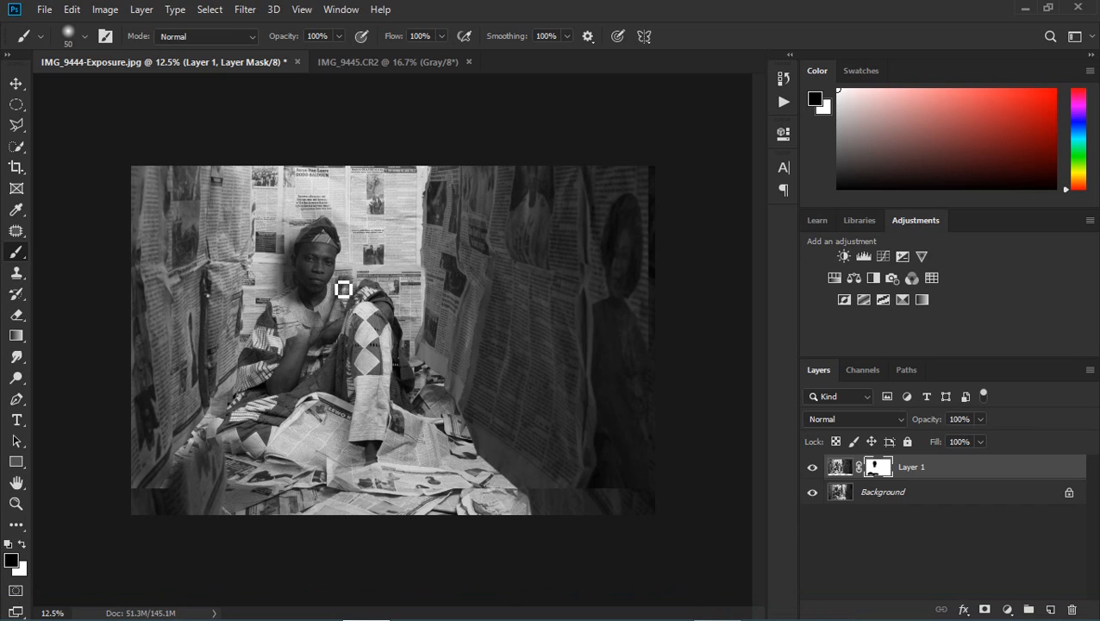
key("]")
key("]")
key("]")
key("]")
key("]")
key("]")
key("]")
key("]")
key("]")
mouse_move(322, 237)
left_mouse_down()
mouse_move(318, 257)
mouse_move(308, 237)
mouse_move(332, 246)
left_mouse_up()
Step: Enlarge the brush to 500 px and paint black on the mask over the man's arm, his lower garment and the image's lower-left corner
key("bracketright")
key("bracketright")
key("bracketright")
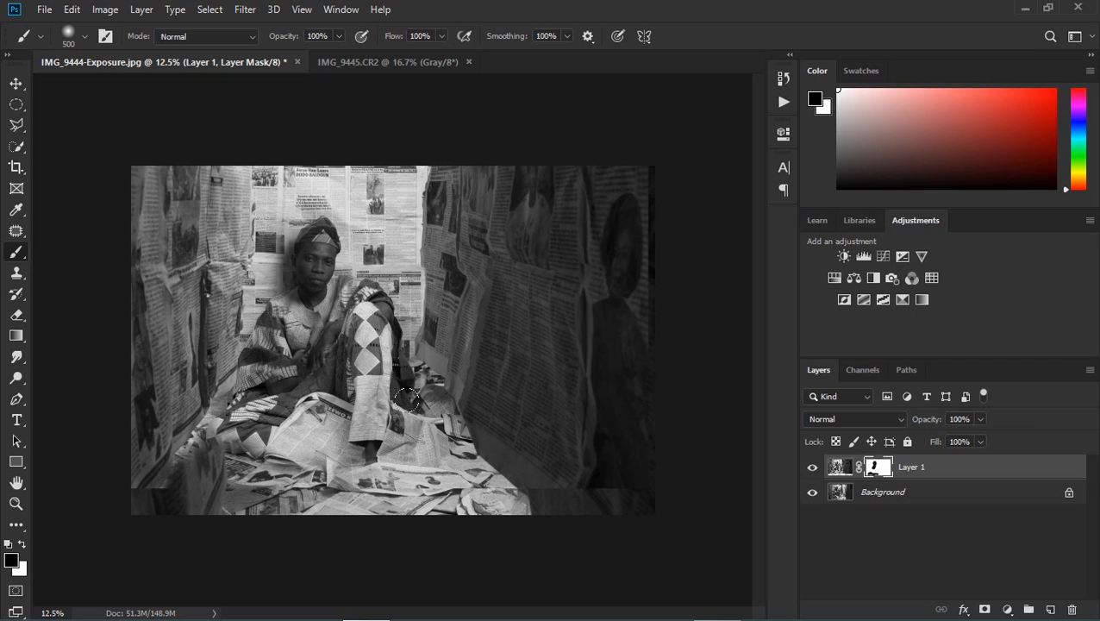
left_click(234, 436)
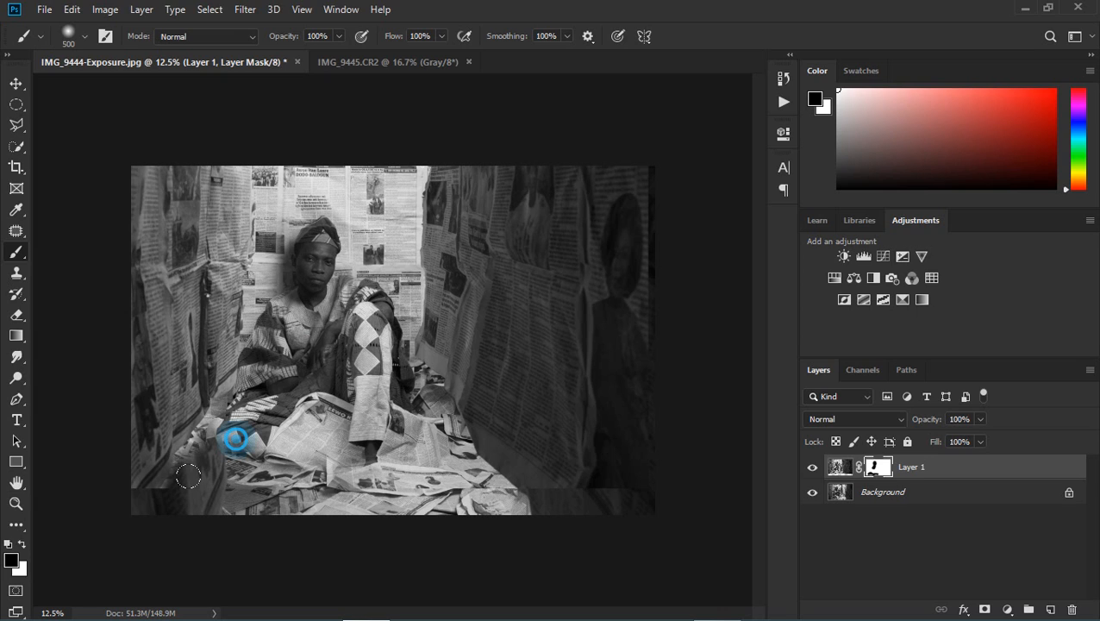
mouse_move(197, 456)
left_mouse_down()
mouse_move(256, 387)
mouse_move(236, 422)
mouse_move(186, 445)
mouse_move(179, 472)
mouse_move(173, 449)
mouse_move(160, 490)
mouse_move(162, 472)
mouse_move(148, 473)
mouse_move(136, 449)
mouse_move(150, 518)
left_mouse_up()
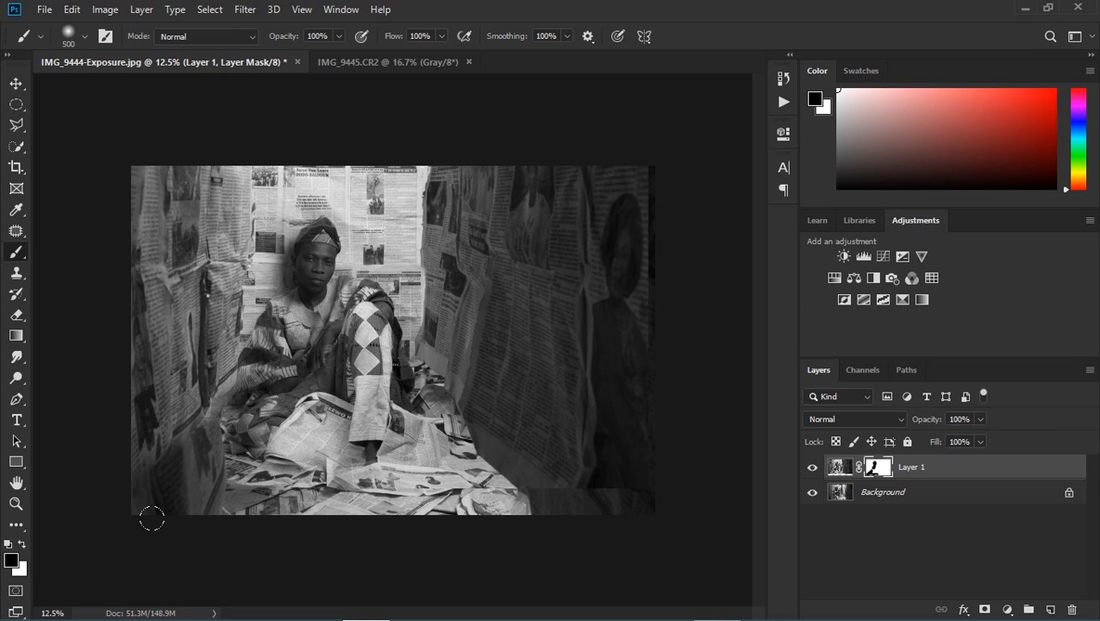
Step: Paint black on the mask along the floor's lower edge, and restore the base of the dark right wall with white
mouse_move(271, 491)
left_mouse_down()
mouse_move(594, 497)
mouse_move(517, 493)
mouse_move(538, 487)
mouse_move(509, 445)
mouse_move(520, 478)
left_mouse_up()
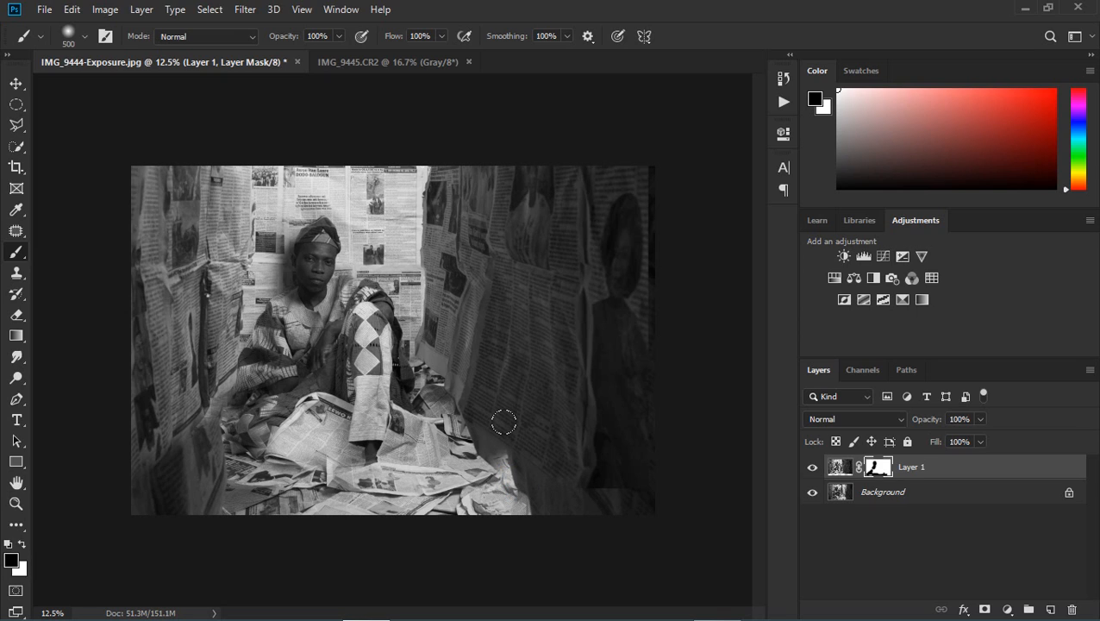
key("x")
mouse_move(491, 422)
left_mouse_down()
mouse_move(523, 515)
mouse_move(520, 489)
left_mouse_up()
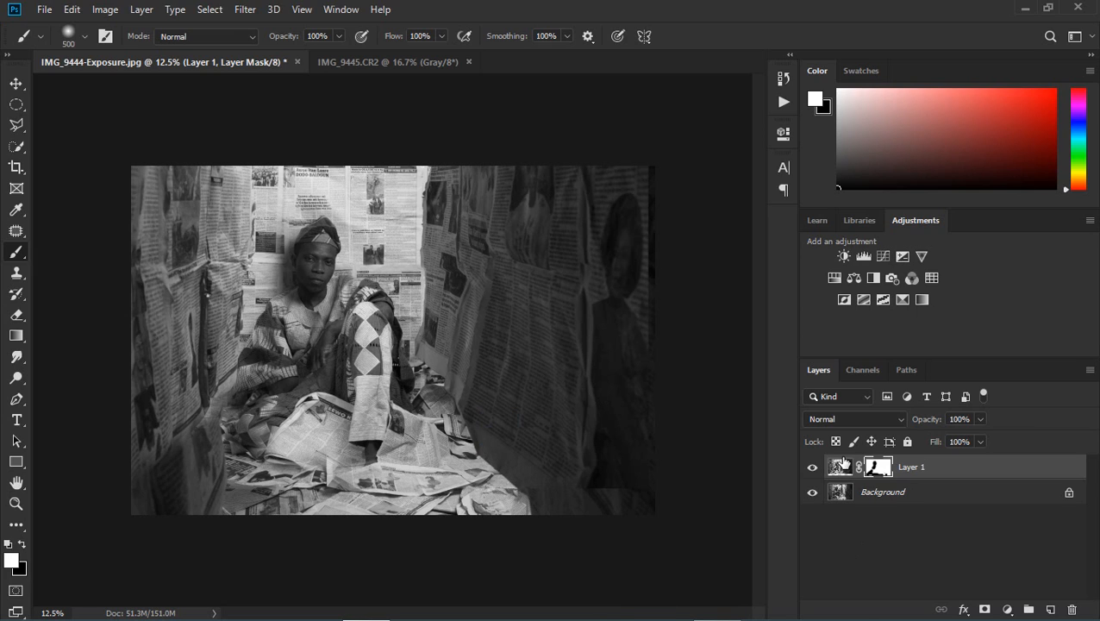
Step: Compare the blend with the Background by toggling Layer 1's visibility, and check it against the IMG_9445.CR2 original
left_click(813, 467)
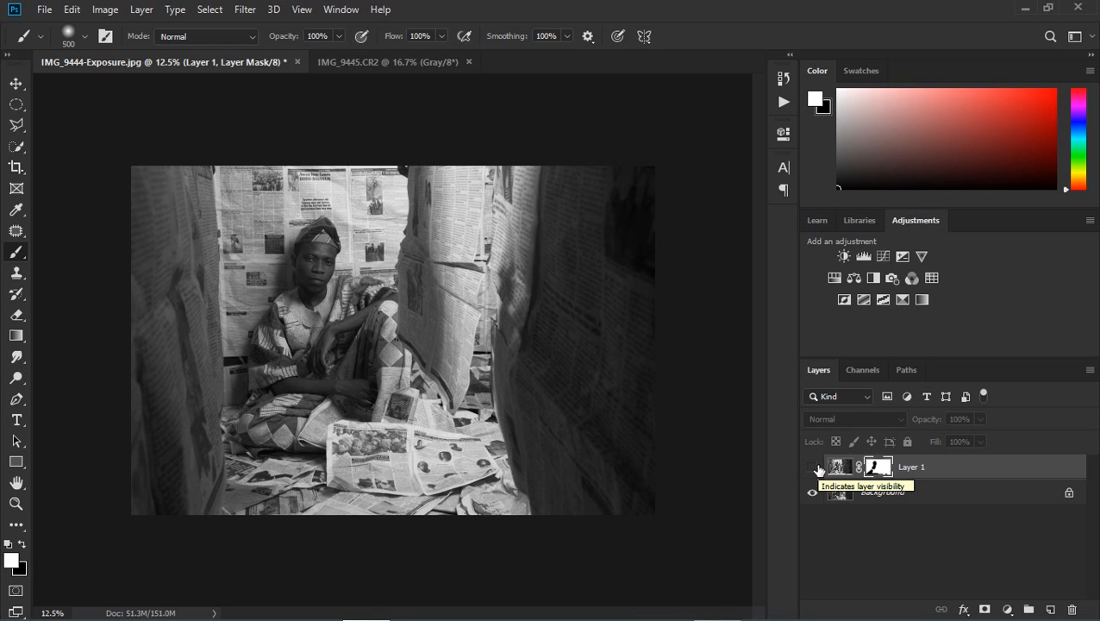
left_click(814, 467)
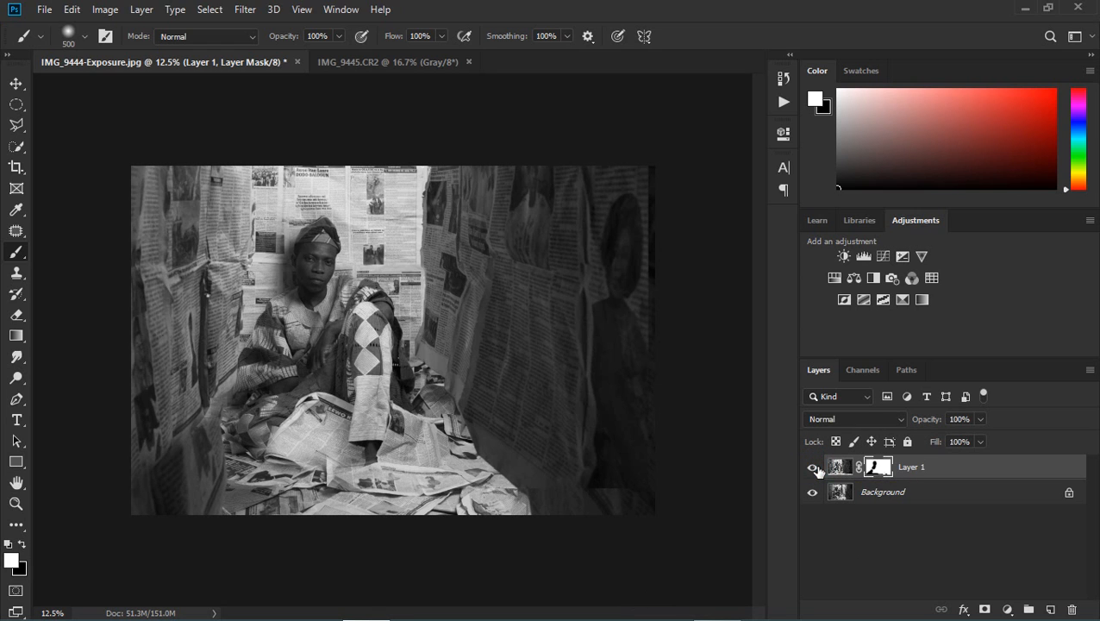
left_click(814, 467)
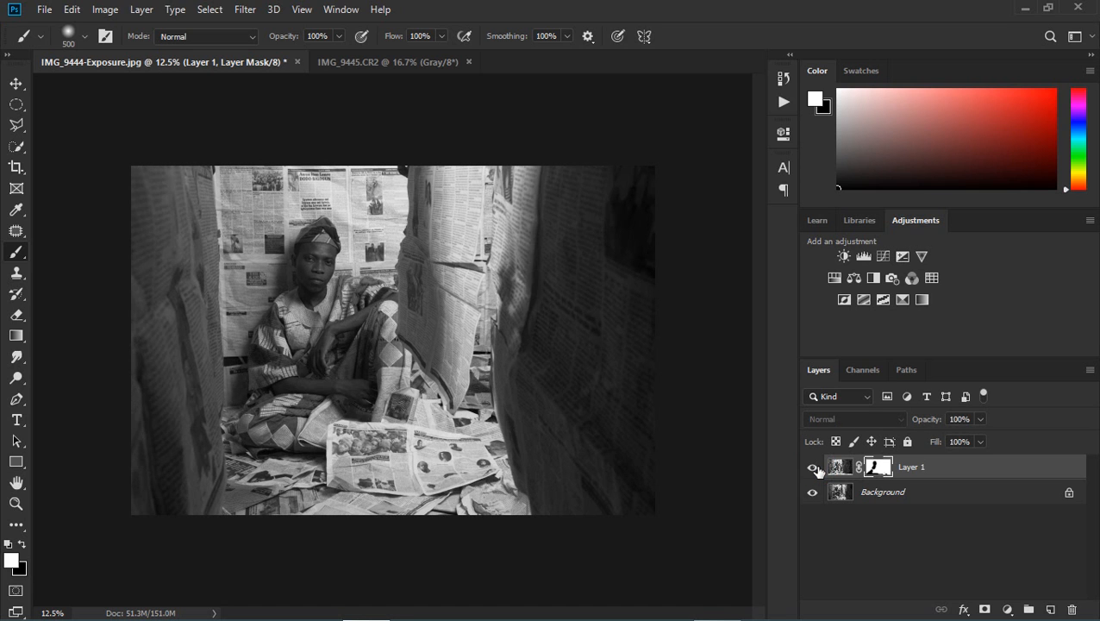
left_click(814, 468)
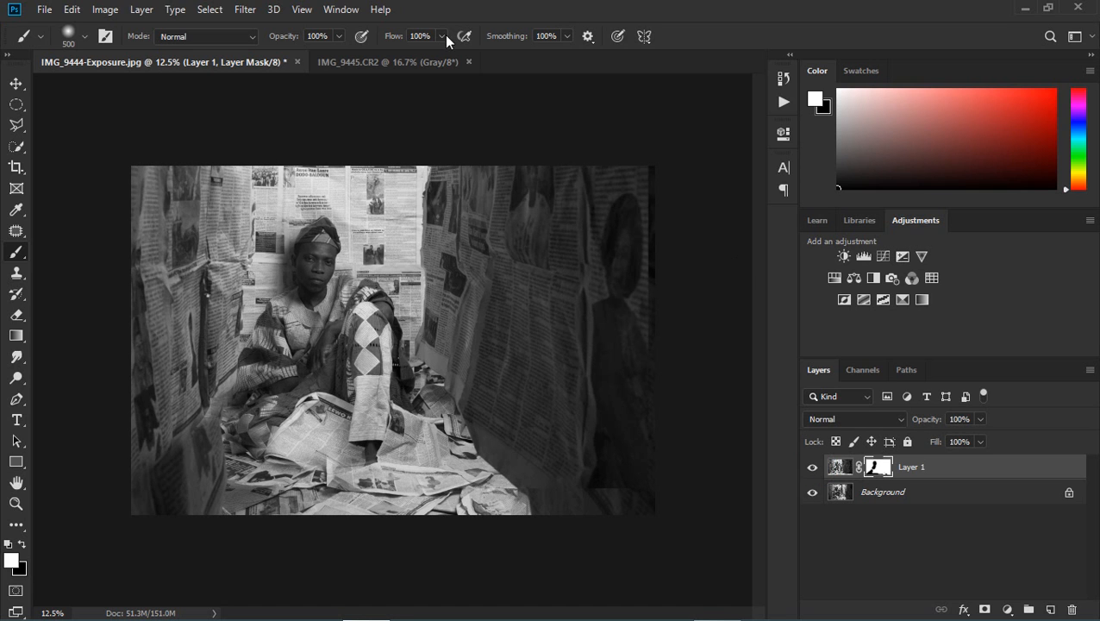
left_click(413, 68)
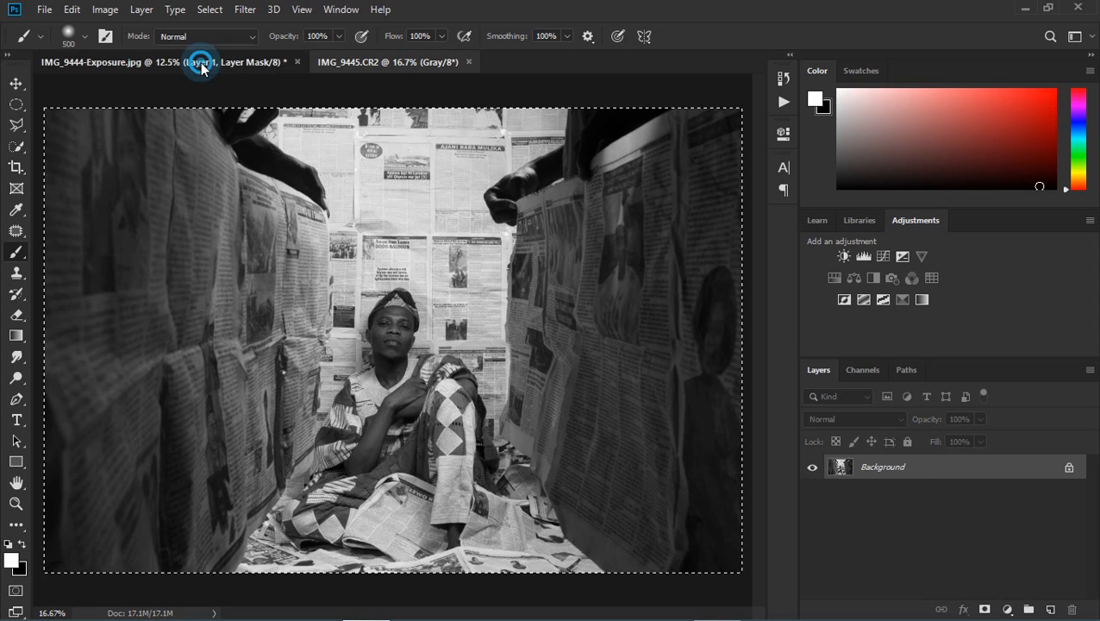
left_click(196, 62)
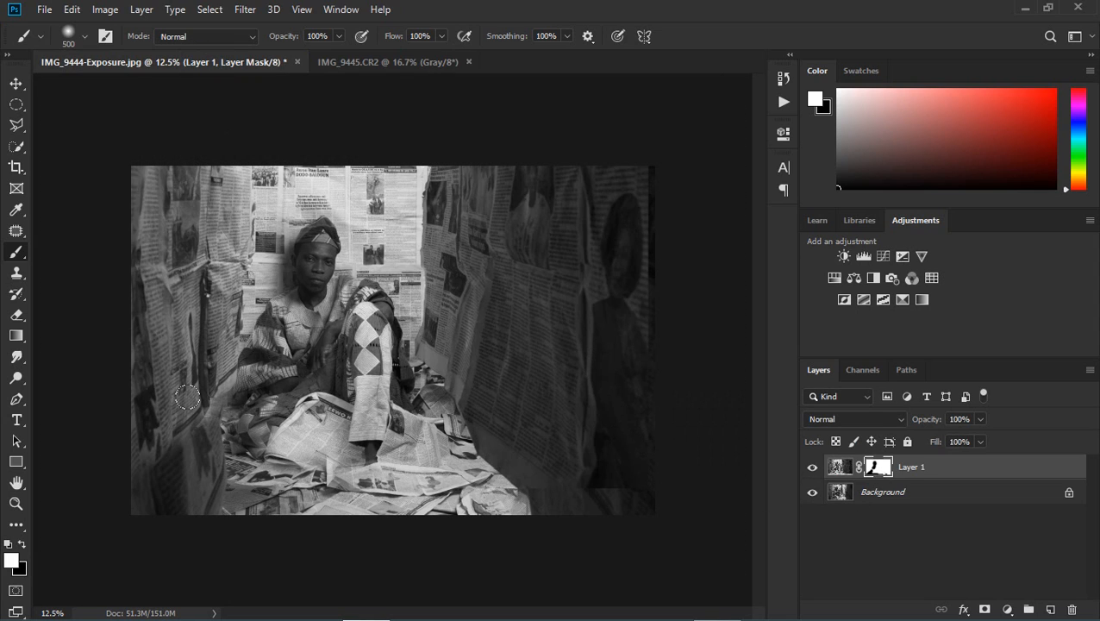
Step: Enlarge the brush to 800 px and paint black on the mask over the lower part of the left newspaper wall
key("x")
key("bracketright")
key("bracketright")
key("bracketright")
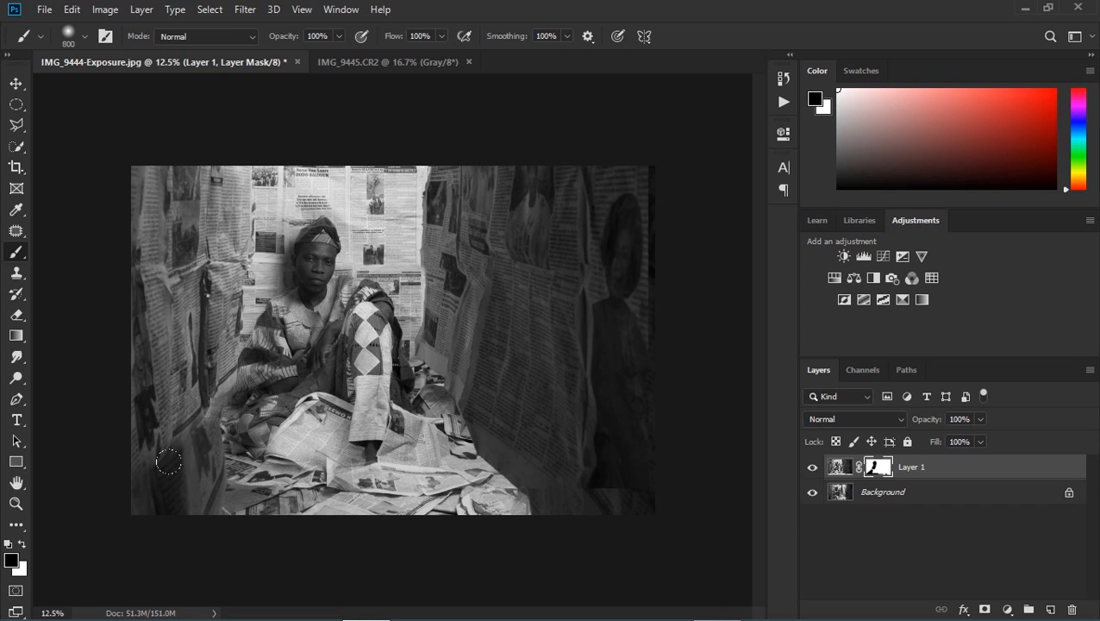
left_click(167, 441)
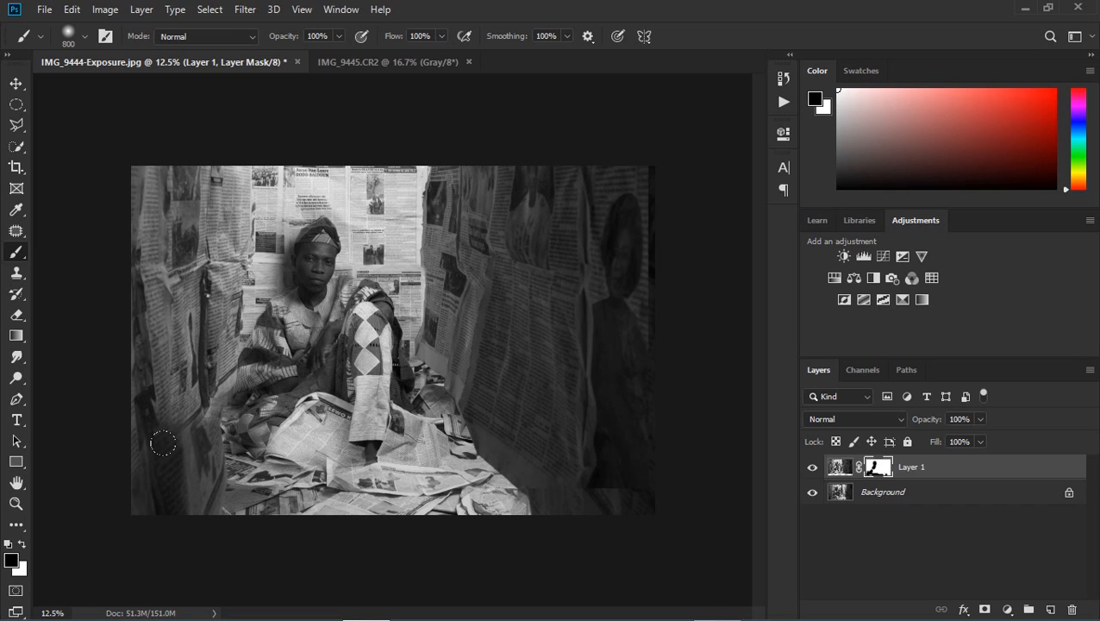
mouse_move(172, 476)
left_mouse_down()
mouse_move(153, 320)
mouse_move(182, 391)
left_mouse_up()
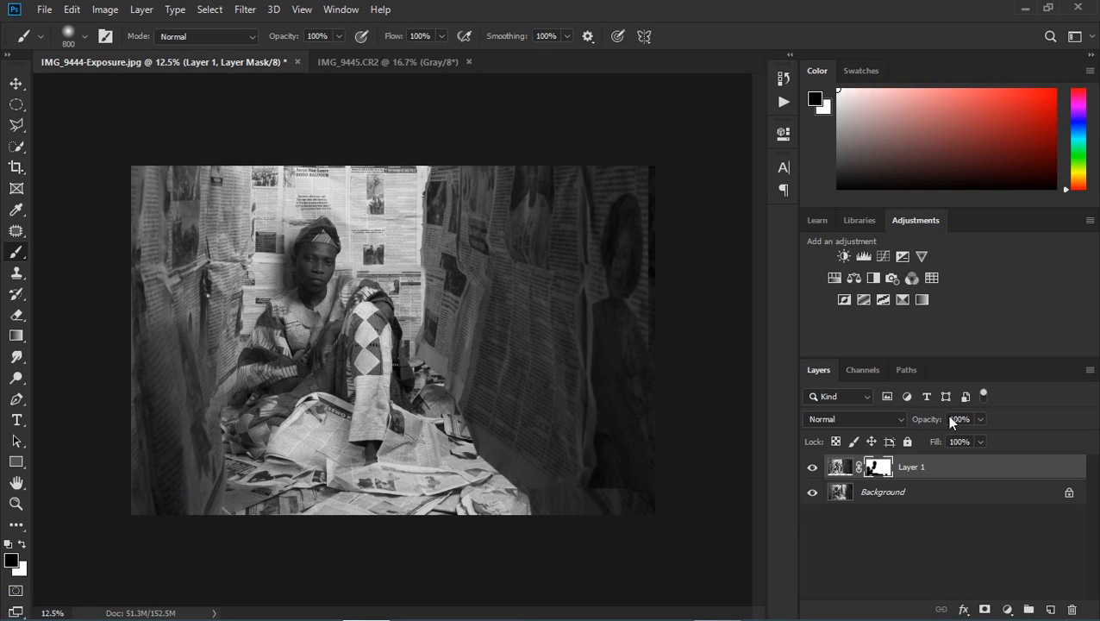
Step: Hide and show Layer 1 again to review the reworked left wall against the Background
left_click(811, 468)
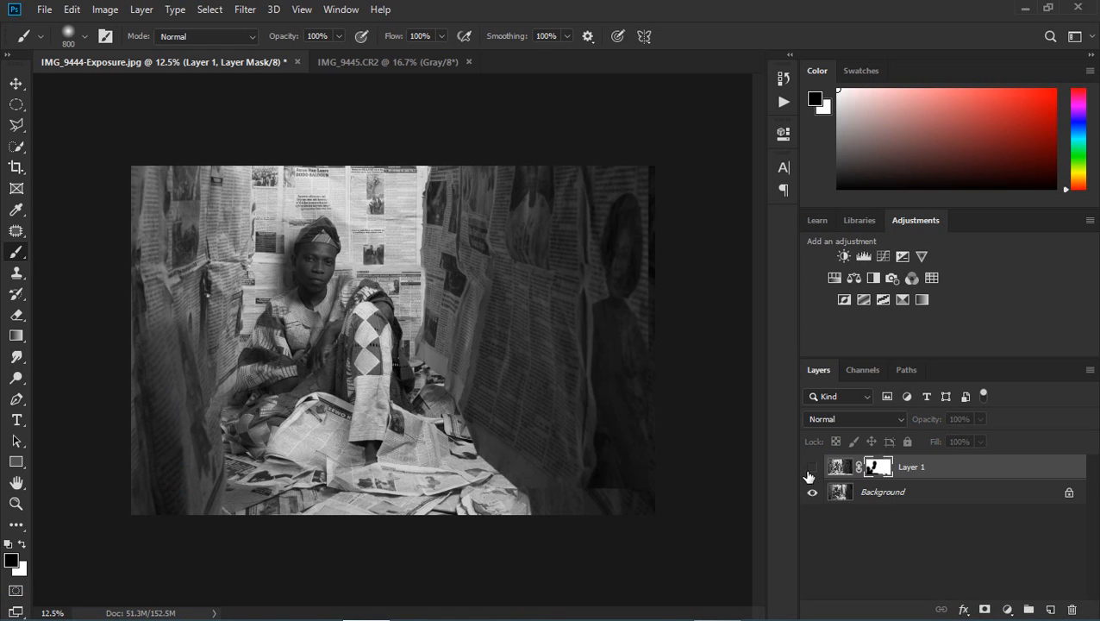
left_click(811, 468)
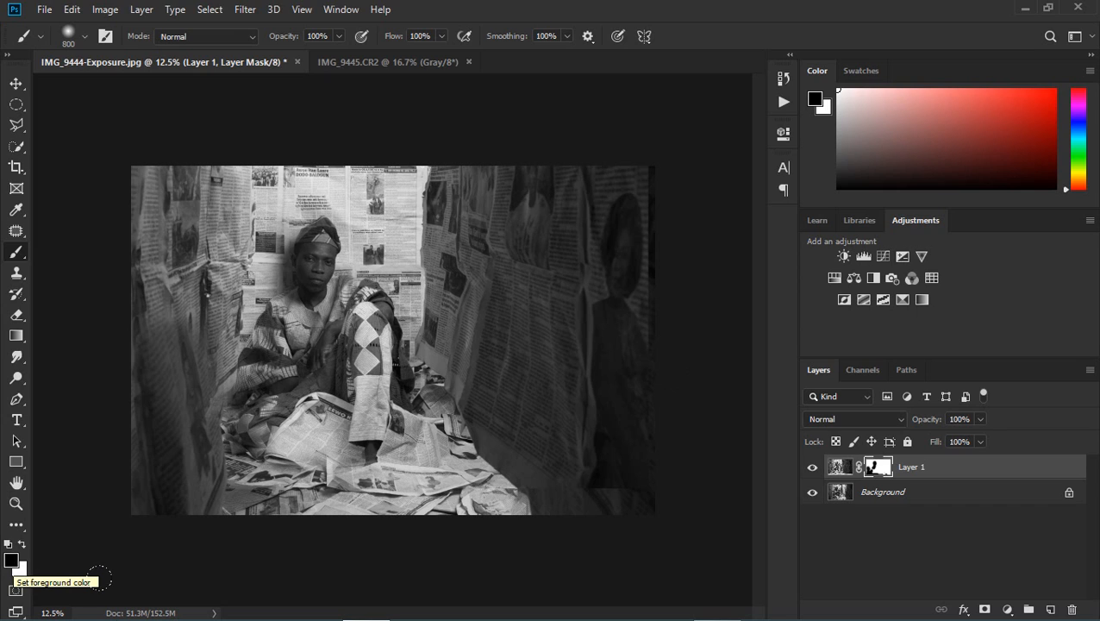
mouse_move(14, 618)
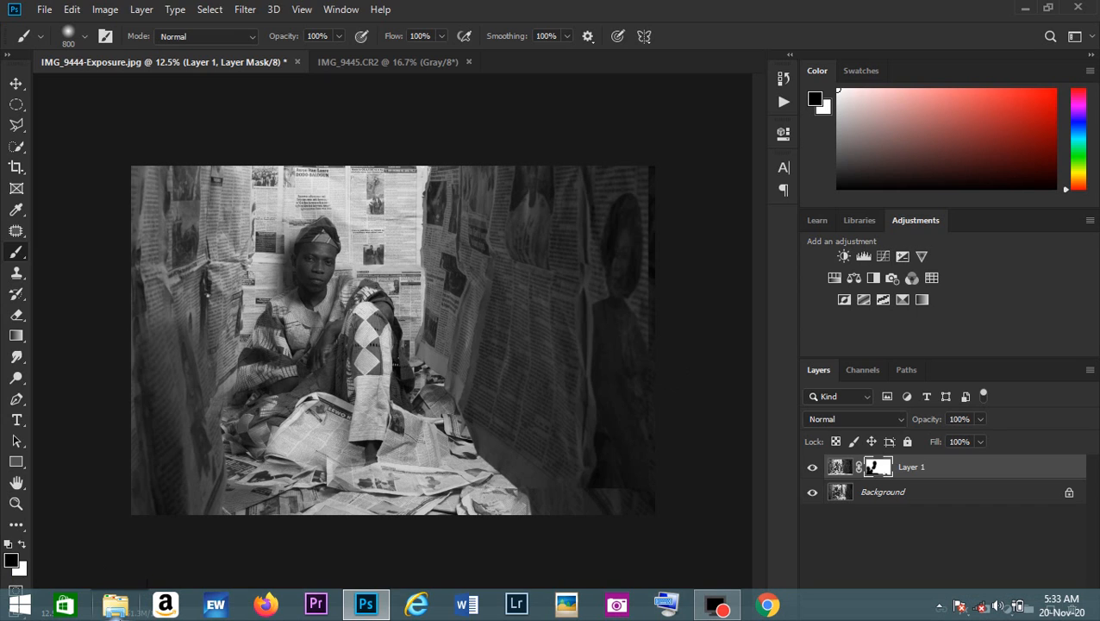